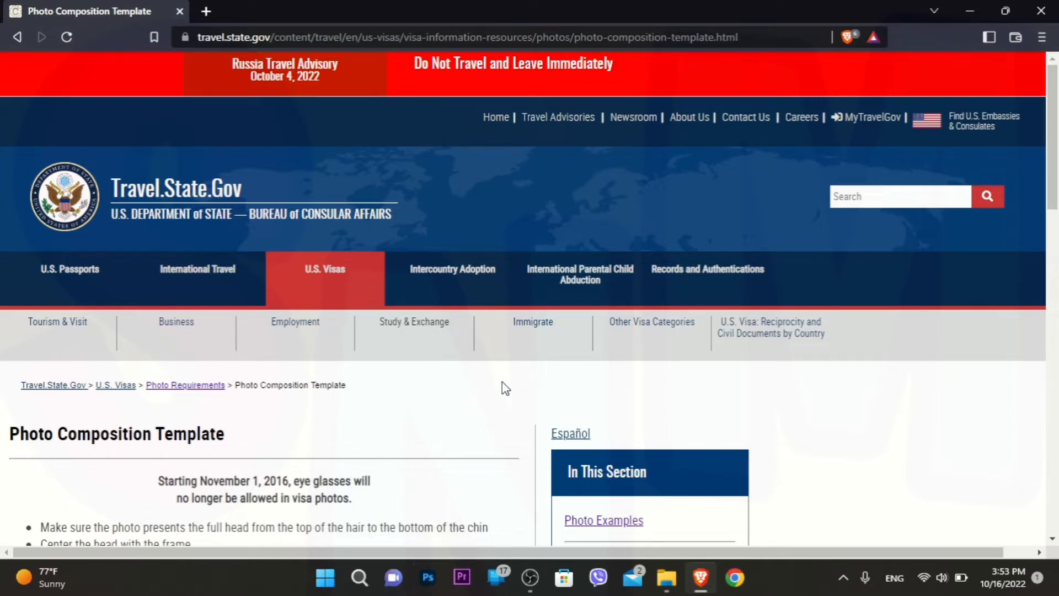
# Read the visa photo composition rules and the paper and digital head size templates on the Photo Composition Template page
pyautogui.scroll(-3, 443, 398)
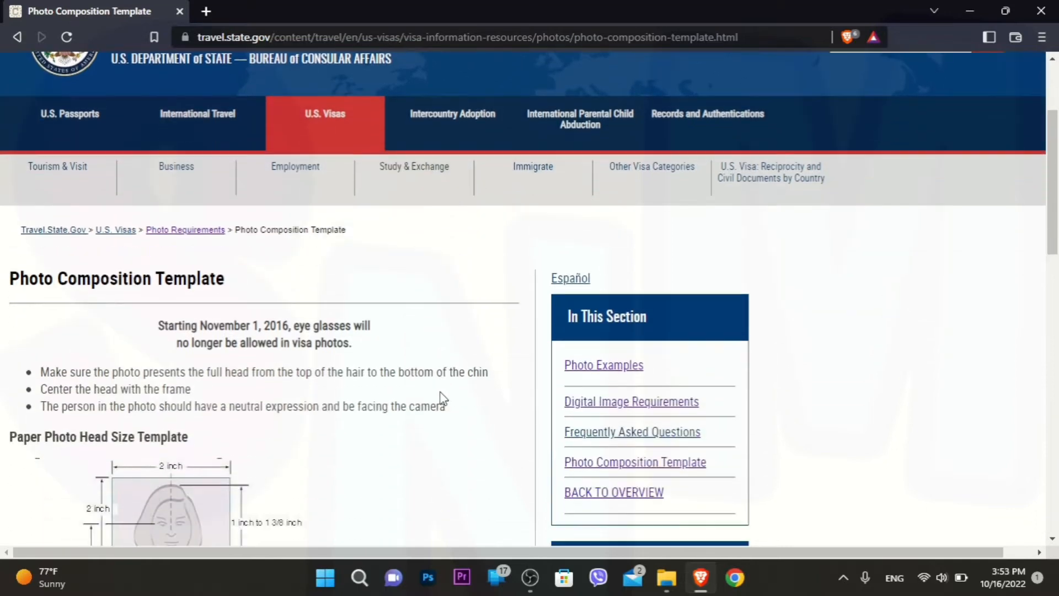
pyautogui.scroll(3, 357, 186)
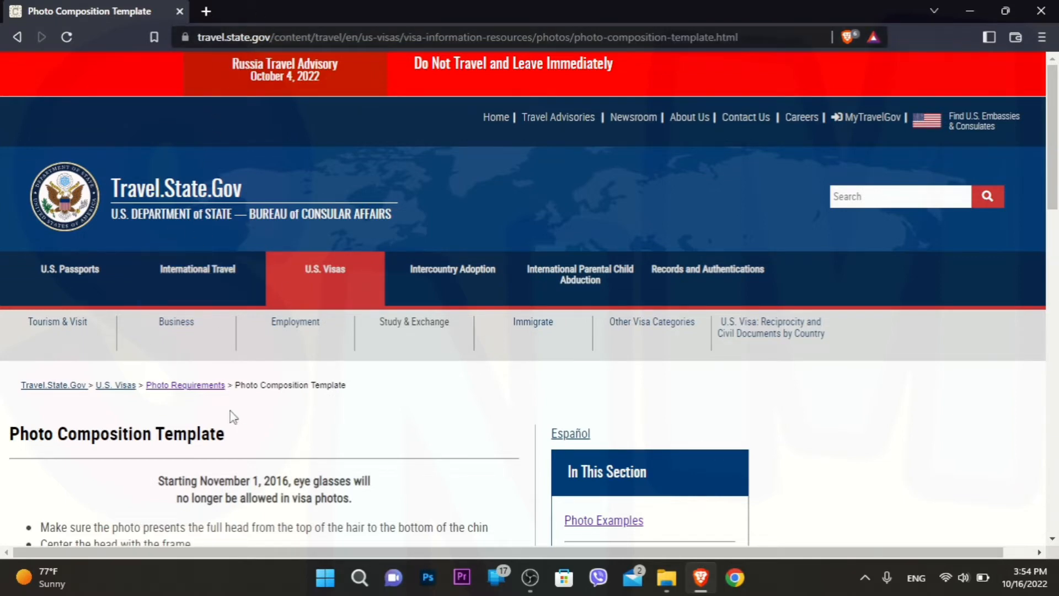
pyautogui.scroll(-3, 236, 408)
pyautogui.moveTo(28, 279); pyautogui.dragTo(205, 284)
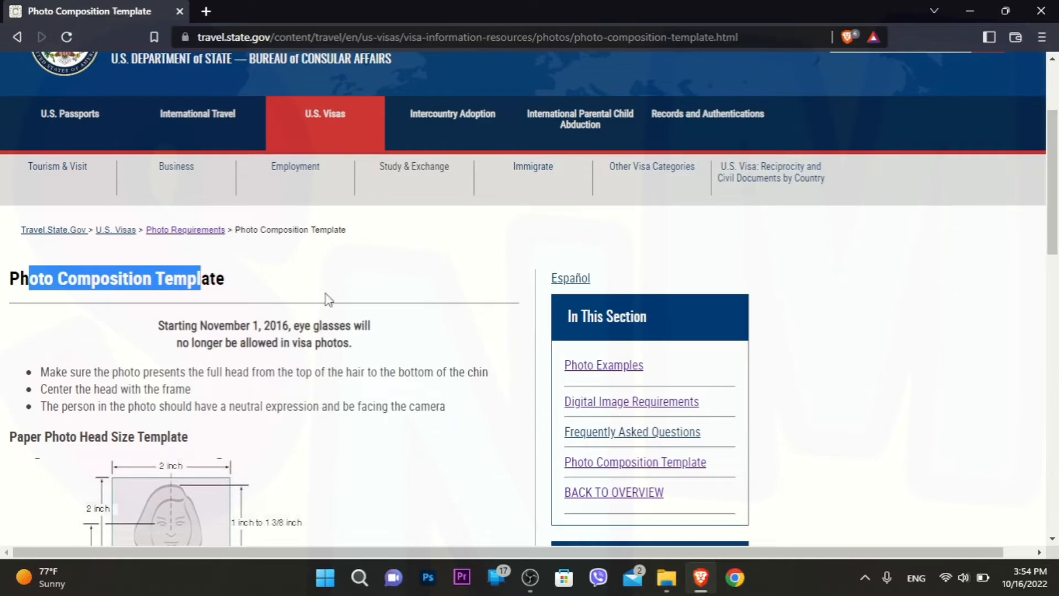
pyautogui.click(295, 283)
pyautogui.moveTo(158, 325); pyautogui.dragTo(245, 343)
pyautogui.click(368, 354)
pyautogui.scroll(-2, 364, 352)
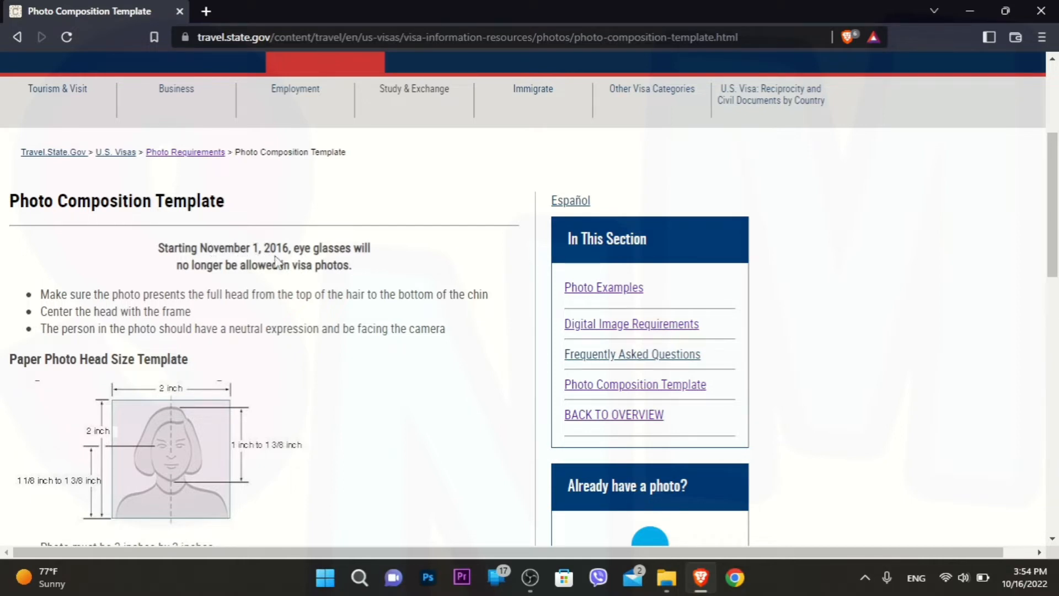
pyautogui.scroll(-2, 79, 286)
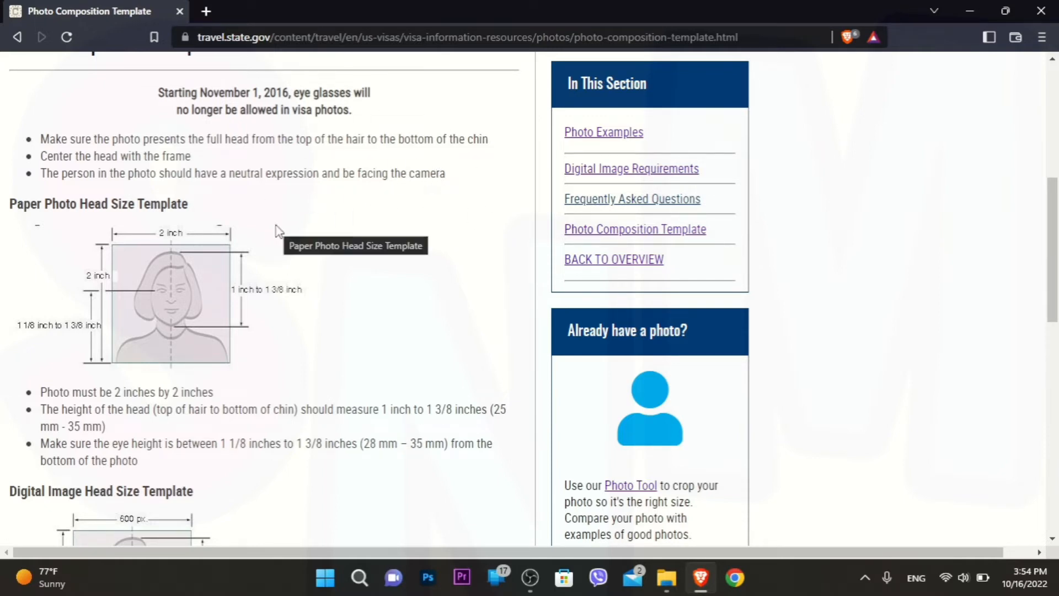
pyautogui.scroll(-3, 135, 324)
pyautogui.scroll(4, 366, 333)
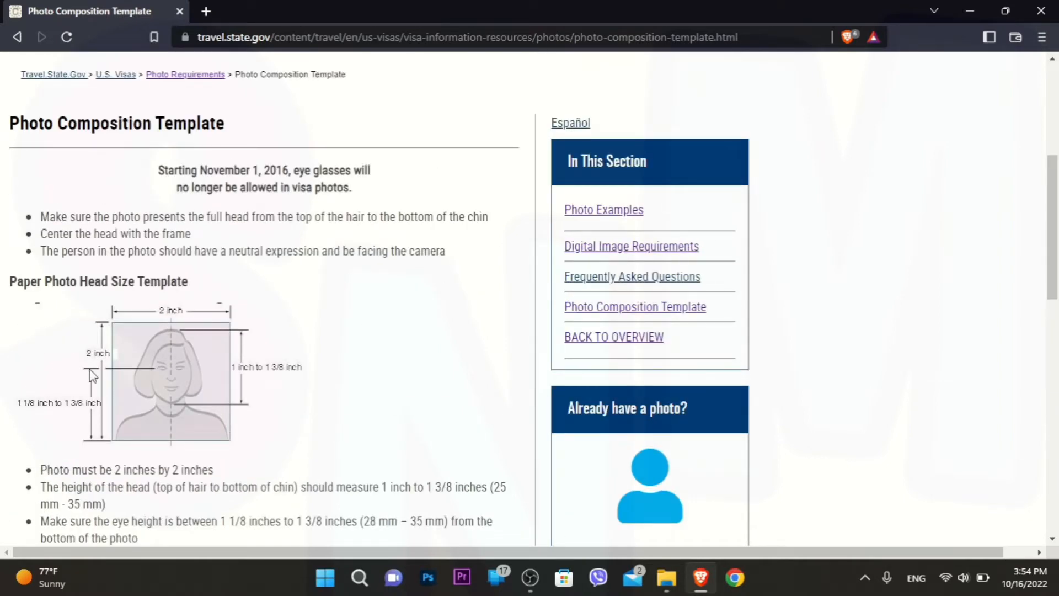
pyautogui.scroll(-5, 121, 337)
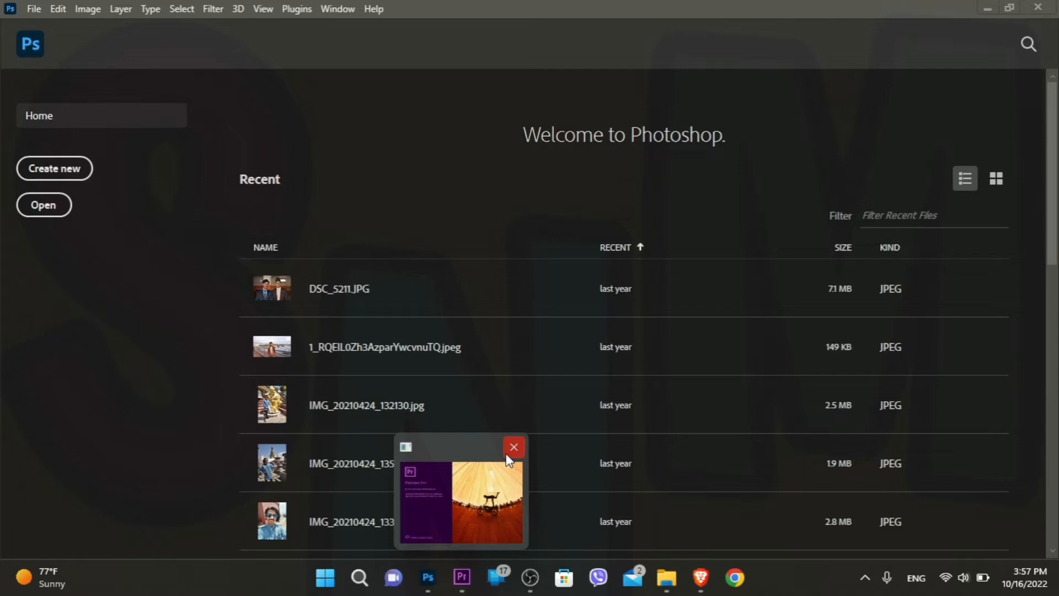
# In Photoshop, create a 600 x 600 px, 300 ppi document named "example dv photo" and open the portrait Picsart_22-10-15_17-01-18-792
pyautogui.click(53, 170)
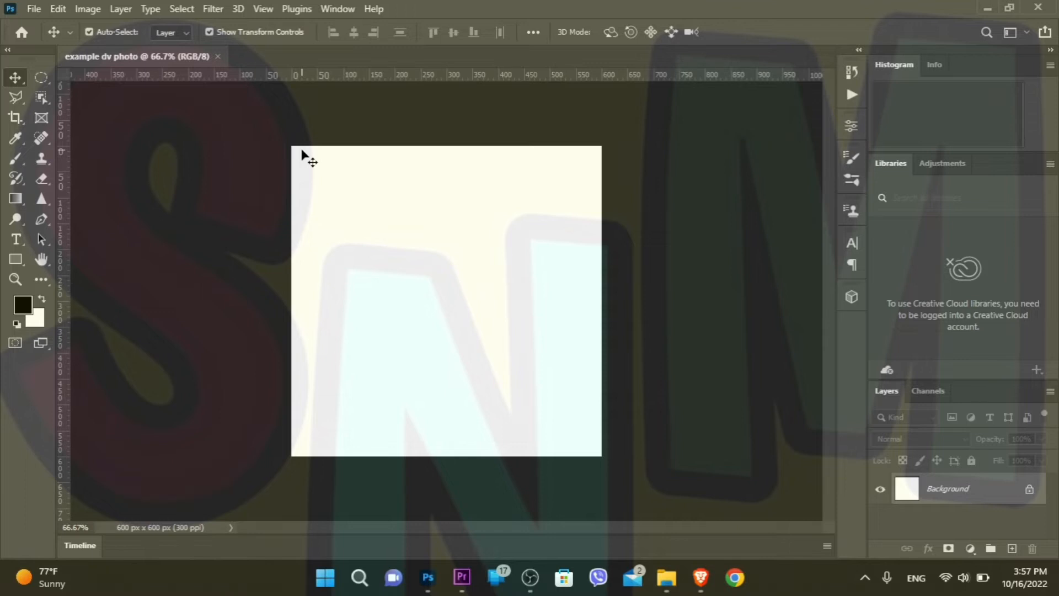
pyautogui.click(33, 9)
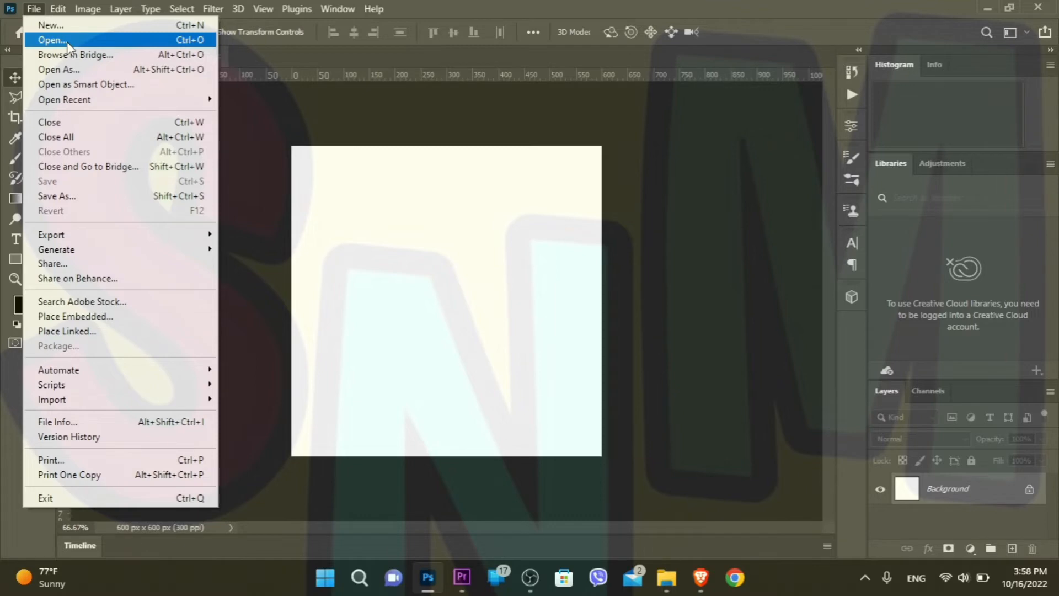
pyautogui.click(52, 40)
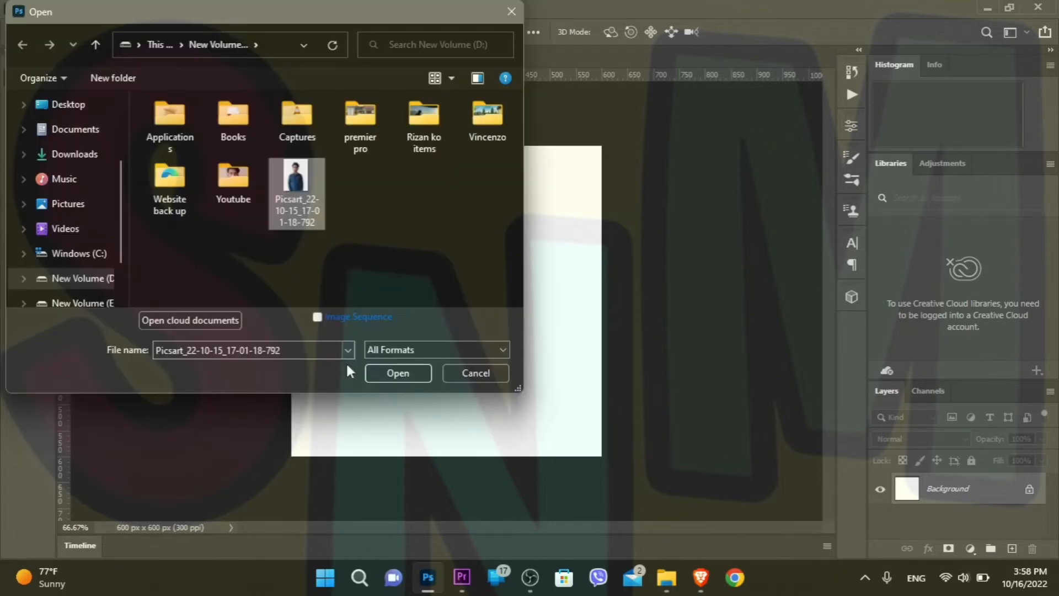
pyautogui.press('Return')
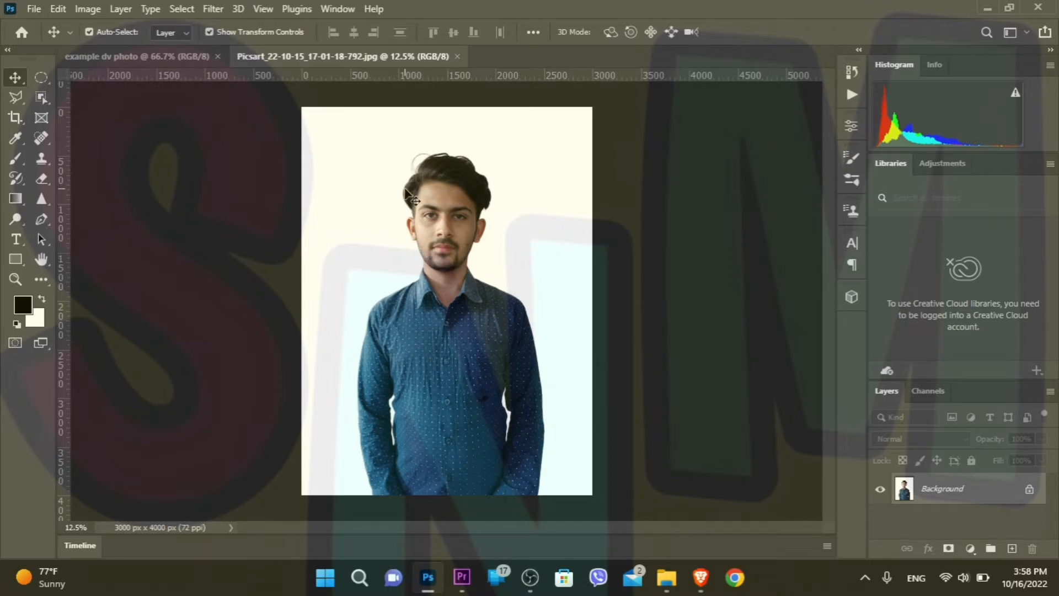
# Return to the example dv photo document and add a horizontal guide at about 186 px
pyautogui.click(174, 59)
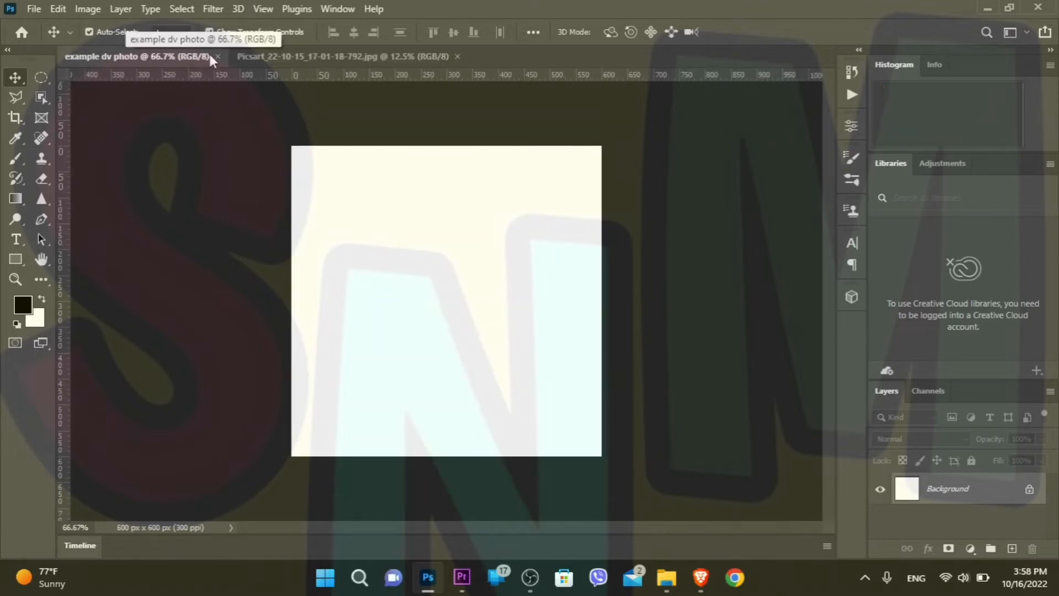
pyautogui.click(260, 57)
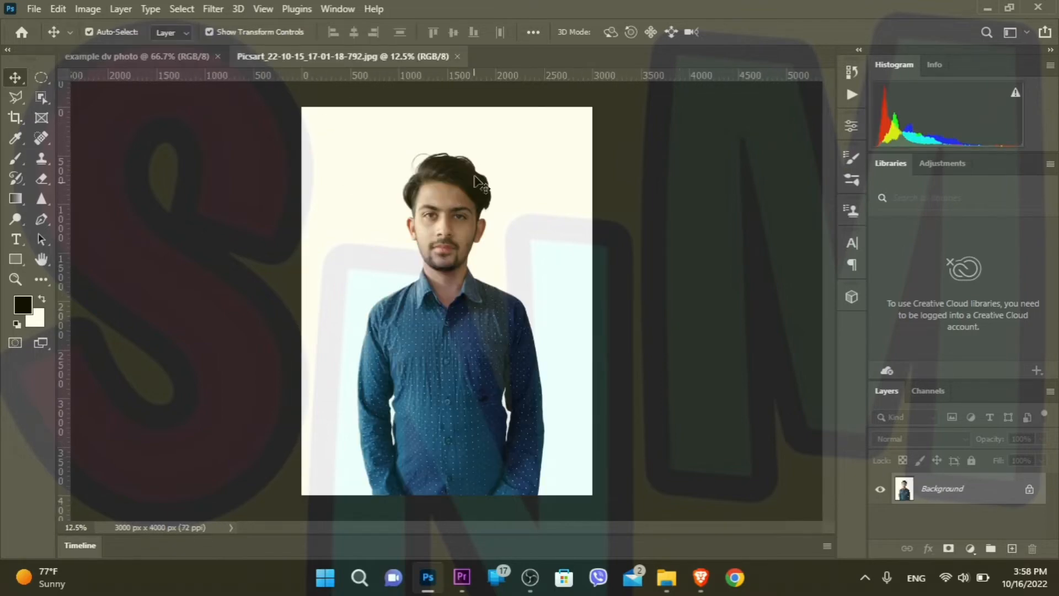
pyautogui.click(180, 58)
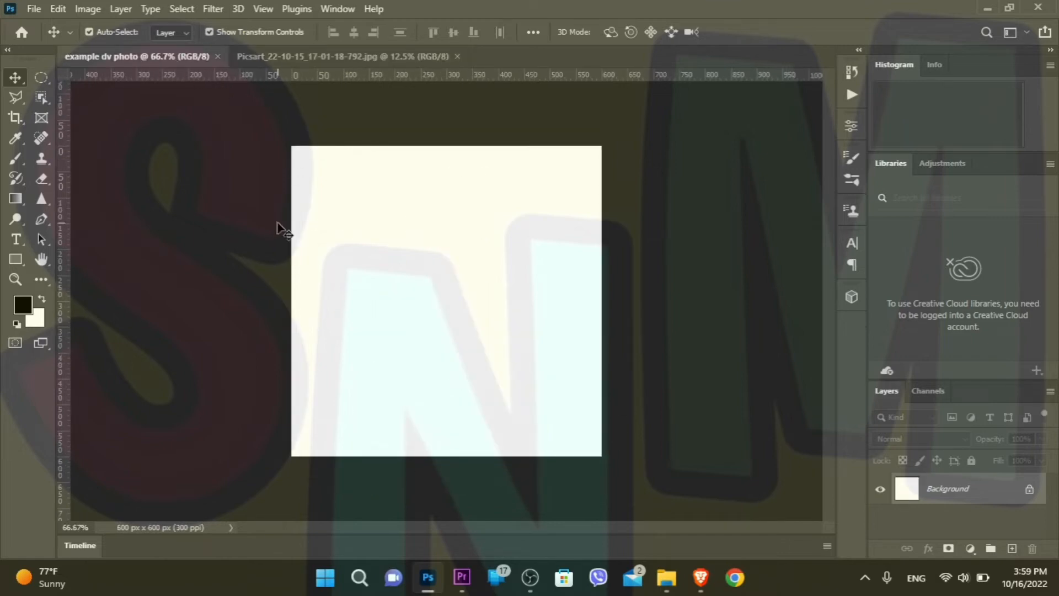
pyautogui.click(259, 9)
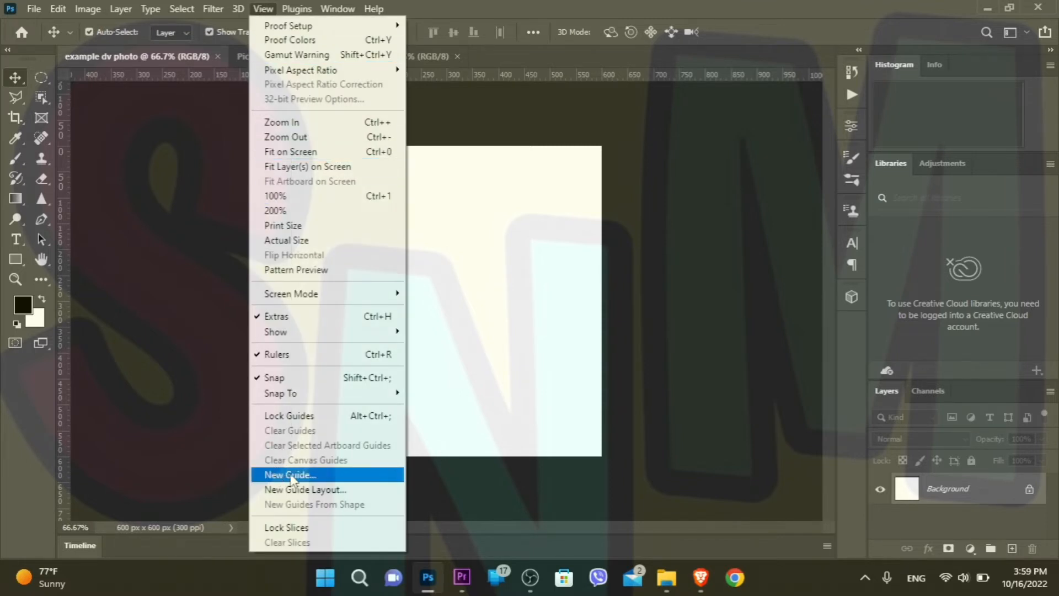
pyautogui.click(207, 233)
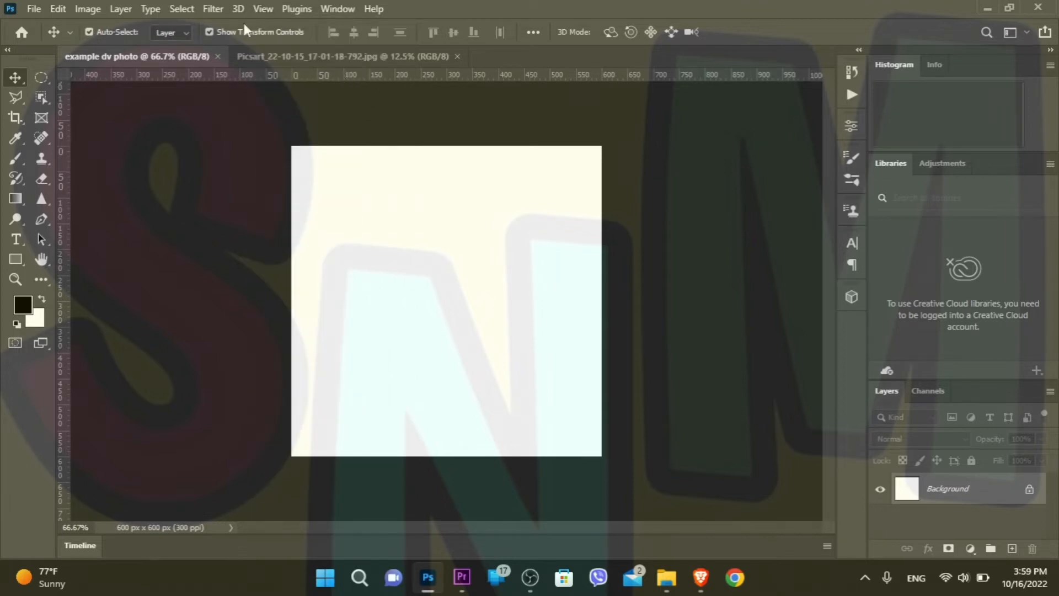
pyautogui.click(263, 8)
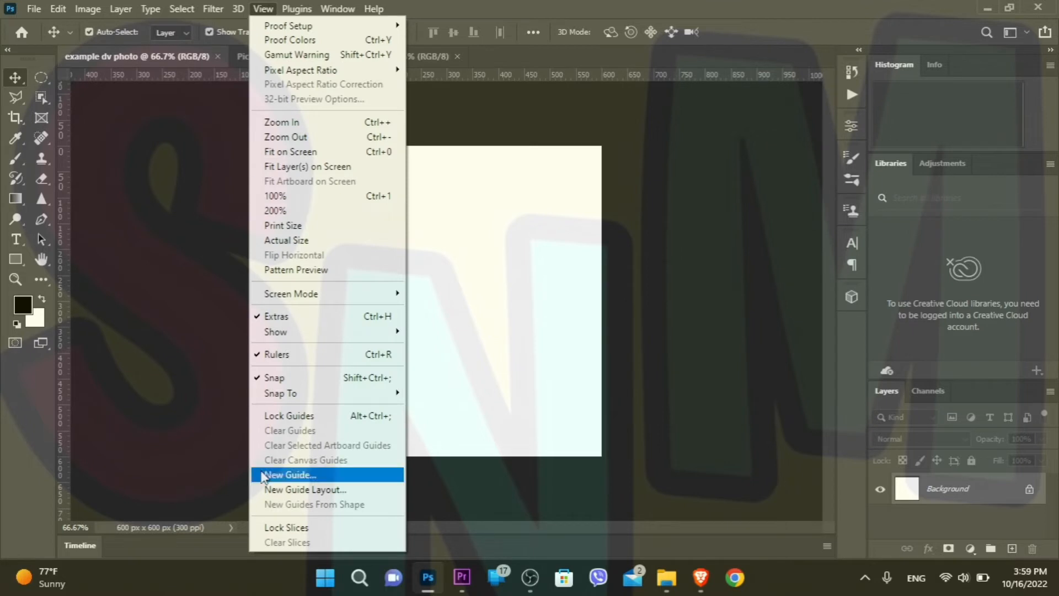
pyautogui.click(287, 475)
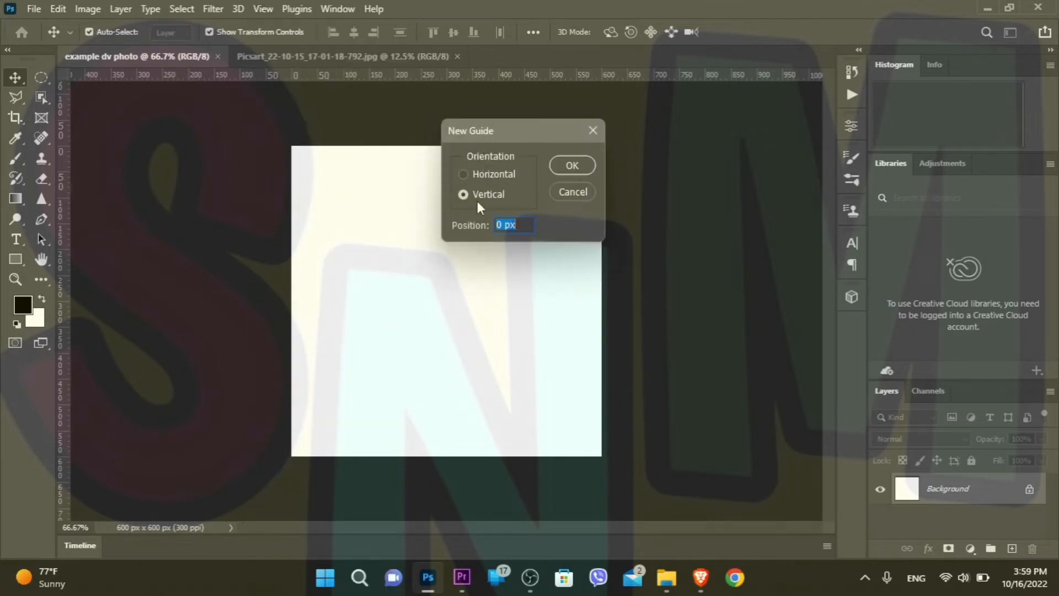
pyautogui.click(463, 173)
pyautogui.click(588, 168)
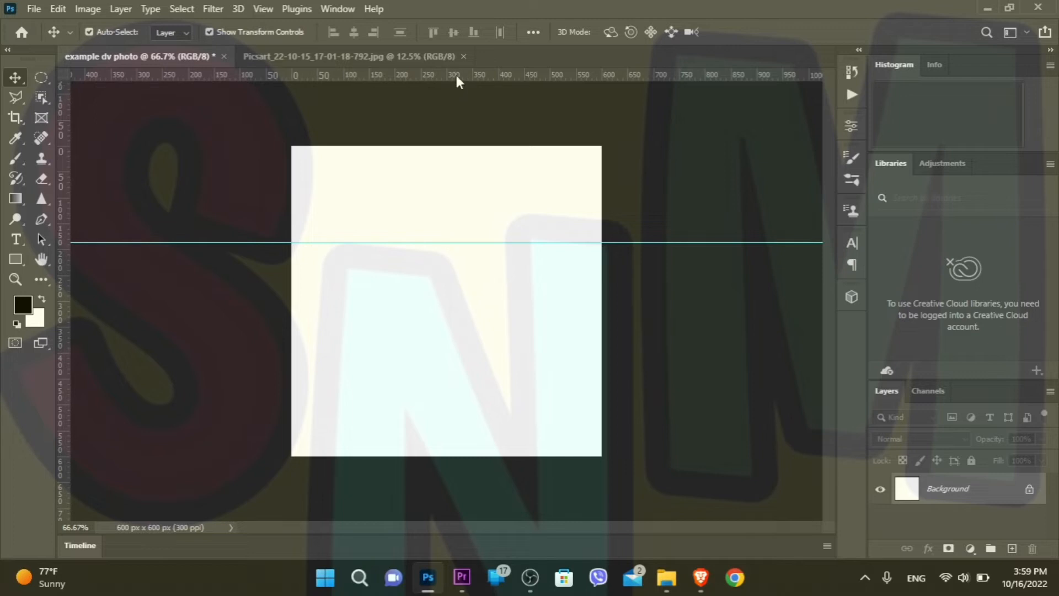
pyautogui.moveTo(457, 77); pyautogui.dragTo(455, 243)
pyautogui.moveTo(486, 164); pyautogui.dragTo(491, 50)
pyautogui.hotkey('ctrl', 'r')
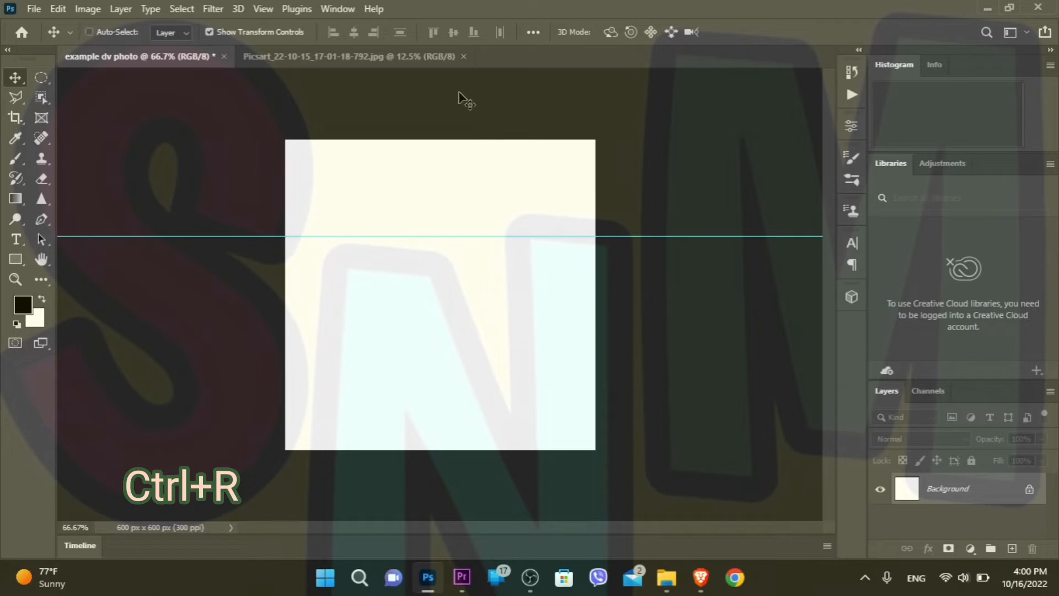
pyautogui.hotkey('ctrl', 'r')
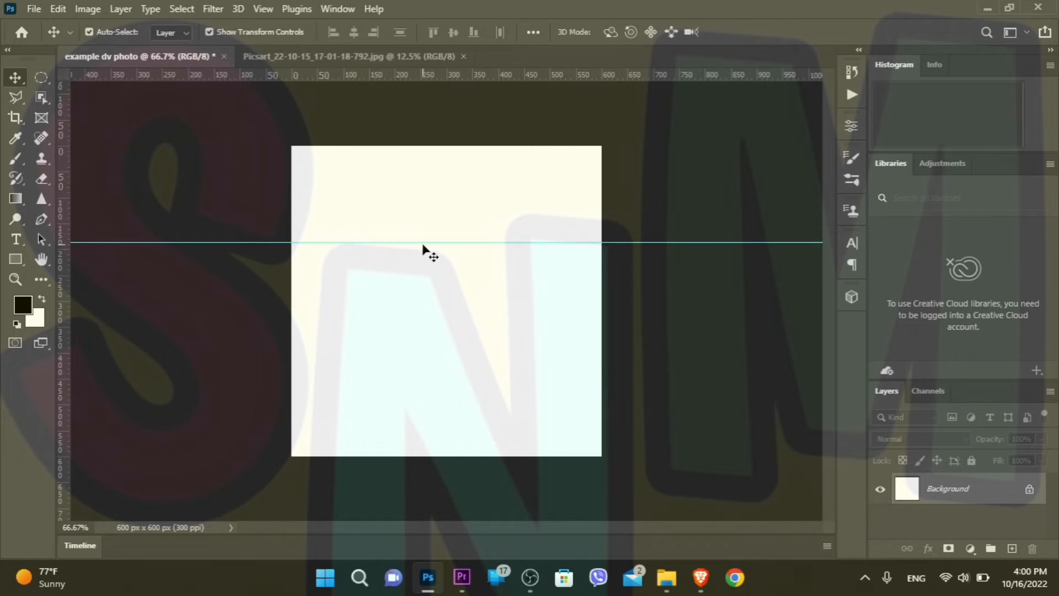
# Add a second horizontal guide at 264 px for the eye-height zone
pyautogui.click(263, 9)
pyautogui.click(270, 473)
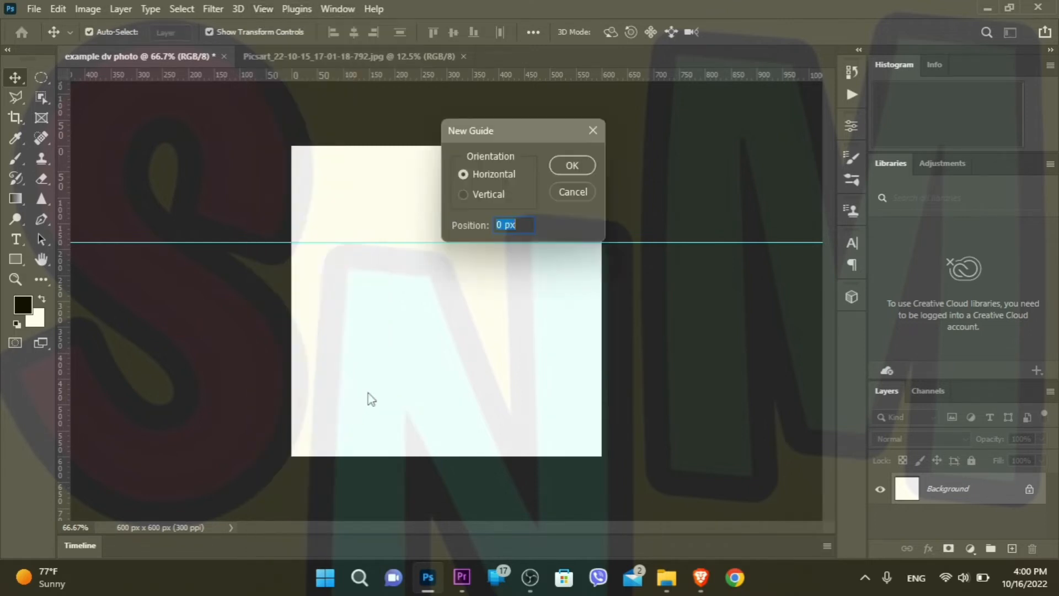
pyautogui.click(499, 226)
pyautogui.press('BackSpace')
pyautogui.write('264')
pyautogui.click(572, 164)
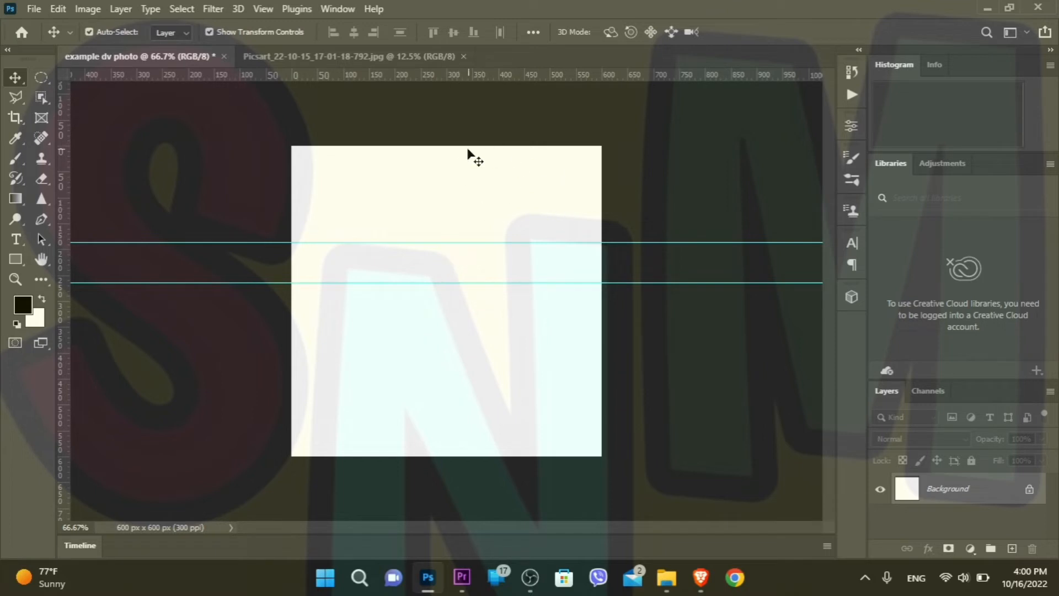
# Add a horizontal guide near the canvas's upper edge, at about 30 px
pyautogui.click(261, 11)
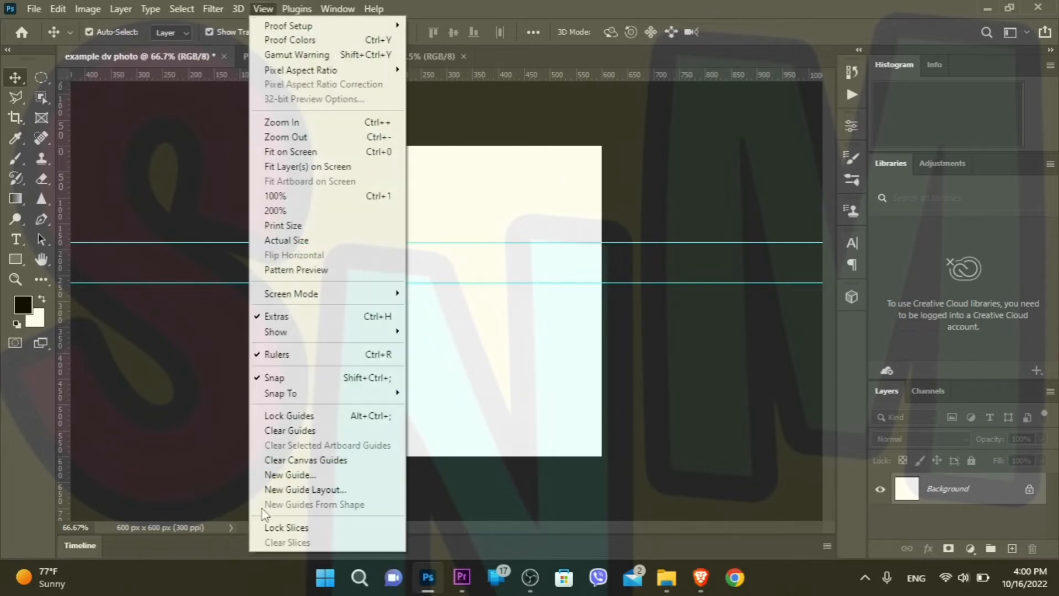
pyautogui.click(279, 474)
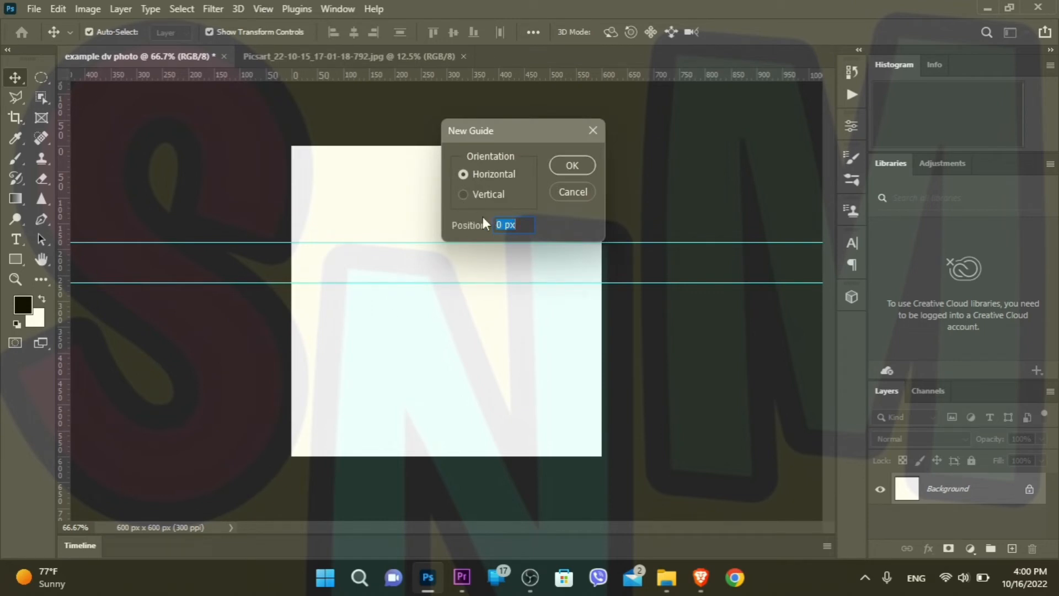
pyautogui.click(496, 224)
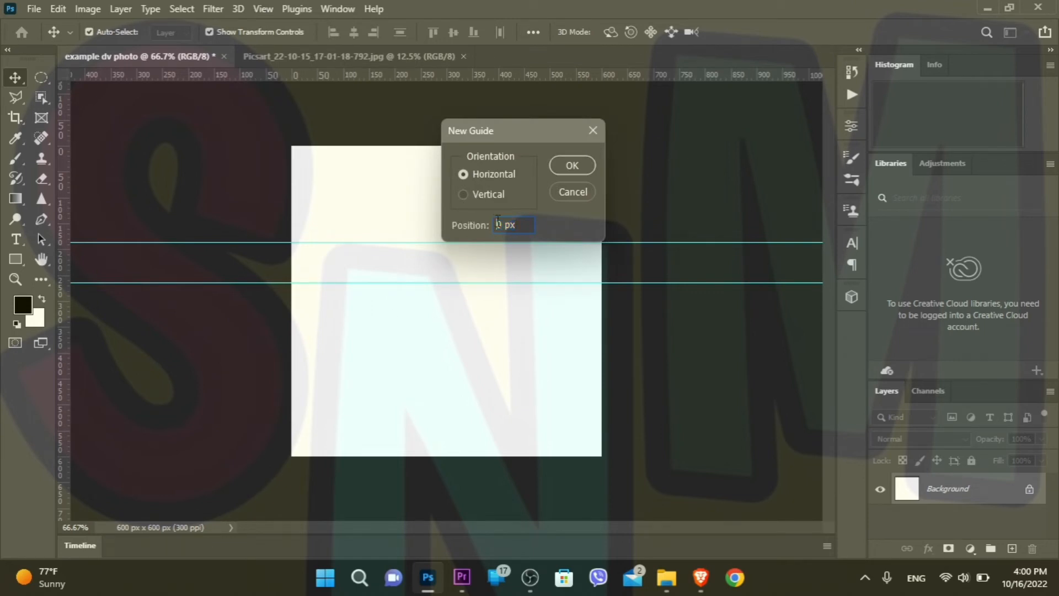
pyautogui.click(565, 165)
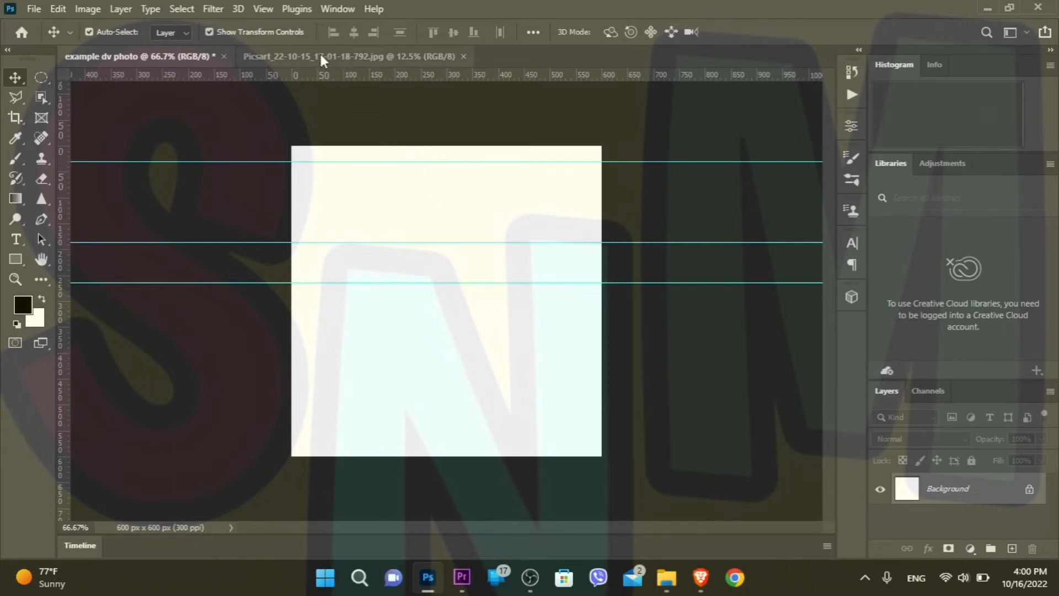
# Add a horizontal guide at 444 px in the lower part of the canvas
pyautogui.click(262, 9)
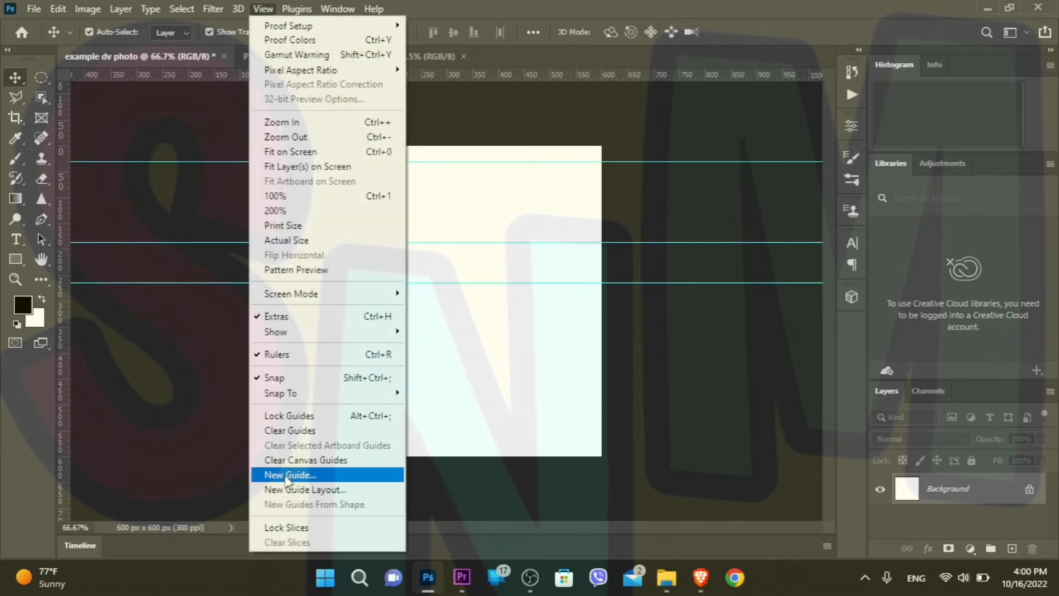
pyautogui.click(284, 474)
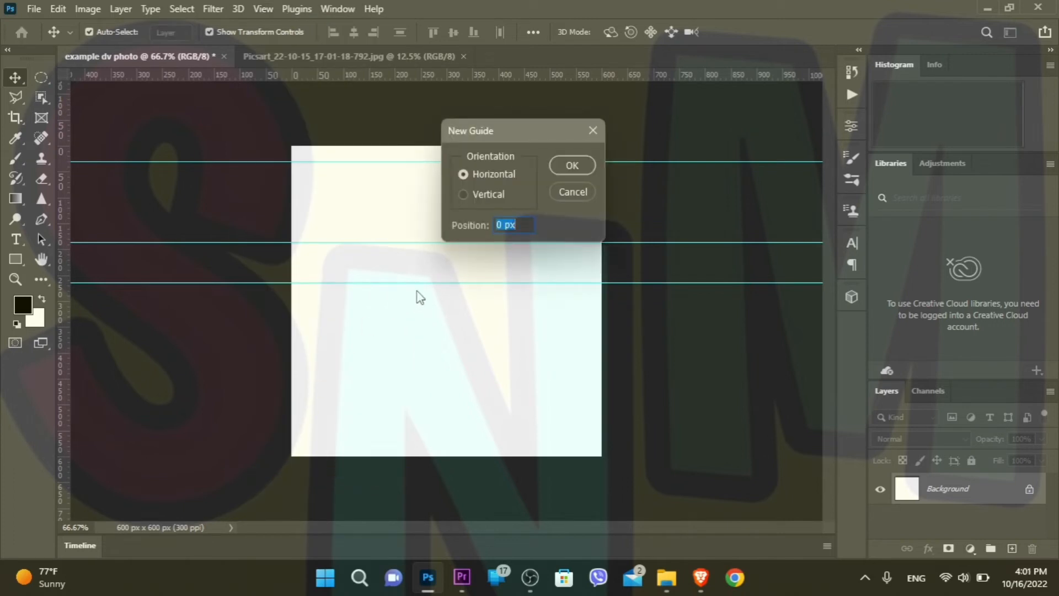
pyautogui.click(504, 222)
pyautogui.write('444')
pyautogui.click(588, 169)
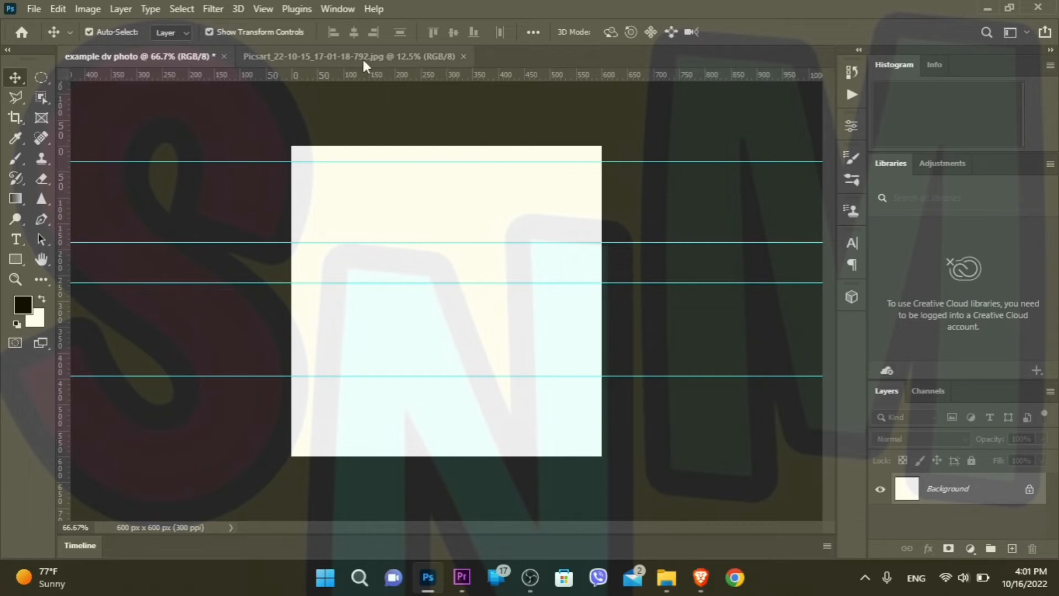
# Copy the portrait into the example dv photo document as a new layer and close the original portrait file
pyautogui.moveTo(363, 59); pyautogui.dragTo(751, 97)
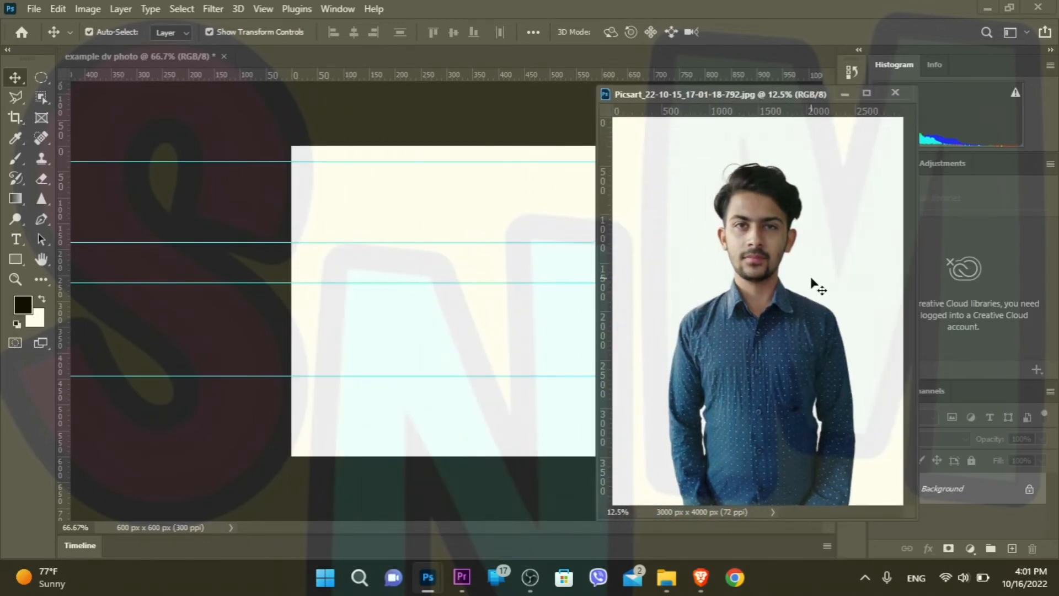
pyautogui.moveTo(814, 284); pyautogui.dragTo(550, 257)
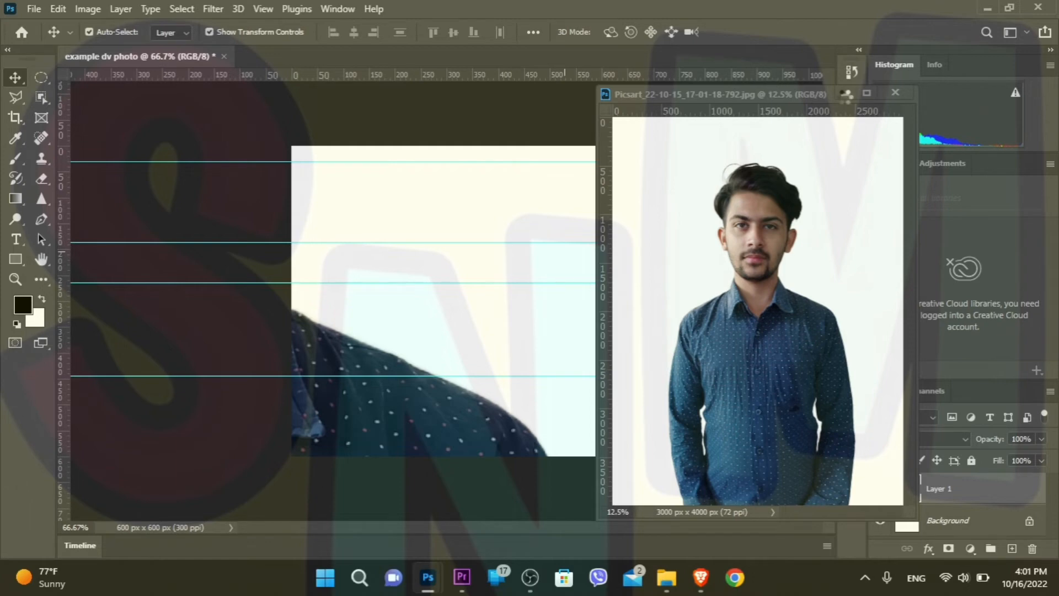
pyautogui.click(895, 93)
# Scale the portrait layer down proportionally to about 30% and move it so the head and shoulders fit the square canvas
pyautogui.hotkey('ctrl', 't')
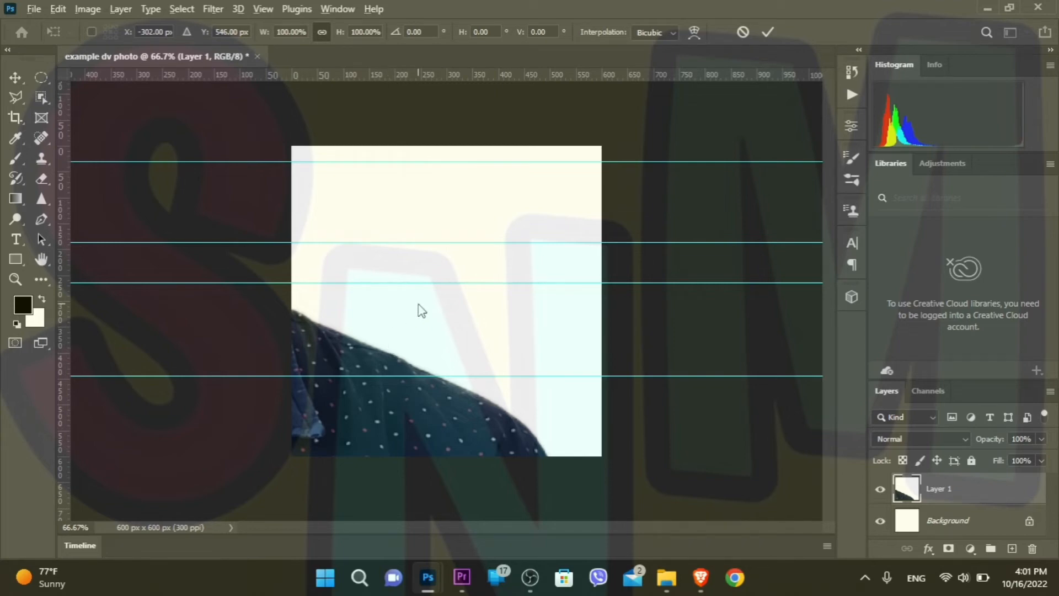
pyautogui.scroll(-3, 421, 305)
pyautogui.scroll(-5, 421, 302)
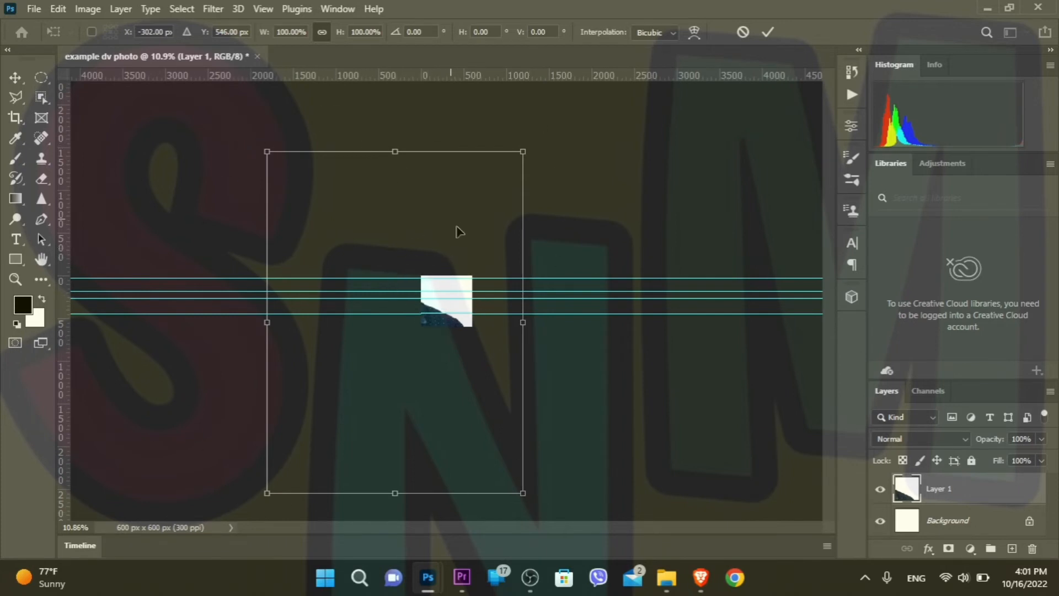
pyautogui.moveTo(456, 230); pyautogui.dragTo(553, 210)
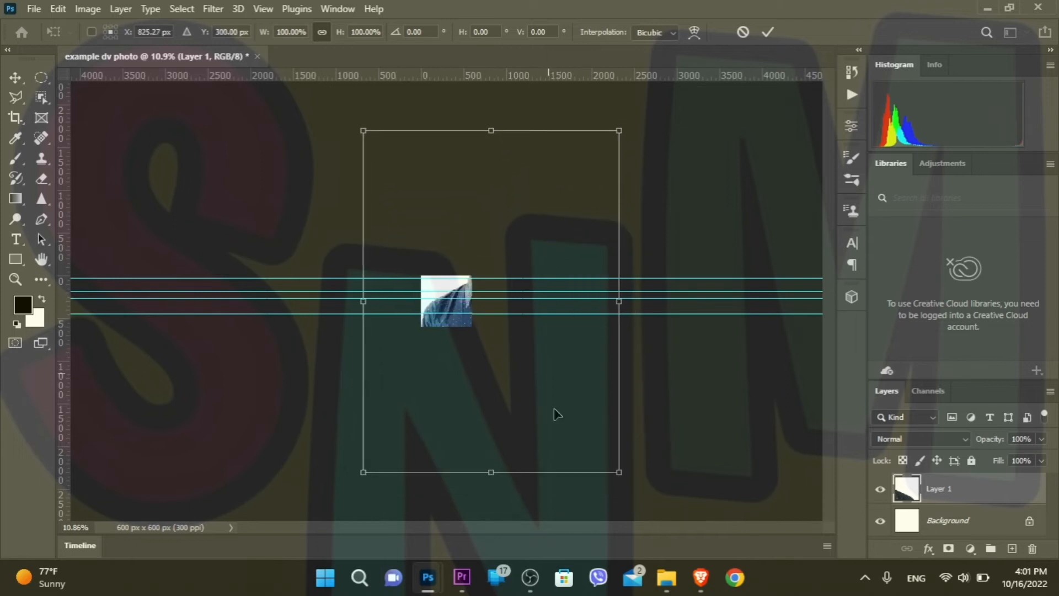
pyautogui.moveTo(619, 470); pyautogui.dragTo(498, 327)
pyautogui.moveTo(440, 177); pyautogui.dragTo(463, 307)
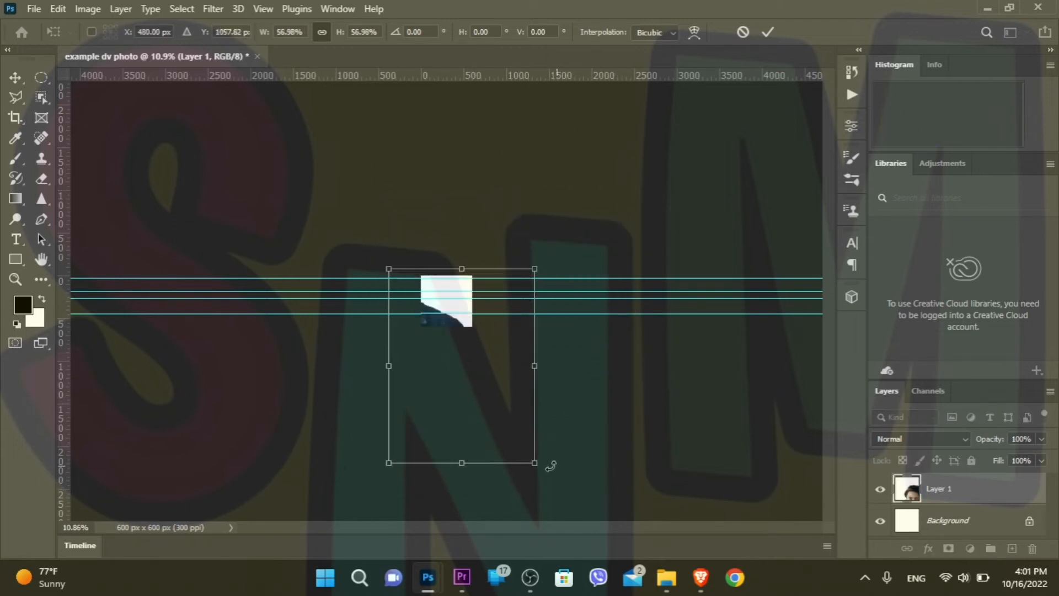
pyautogui.moveTo(534, 463); pyautogui.dragTo(444, 353)
# Enlarge the portrait to about 31.4% and reposition it so the head fits between the outer guides and the eyes between the middle ones
pyautogui.scroll(5, 496, 368)
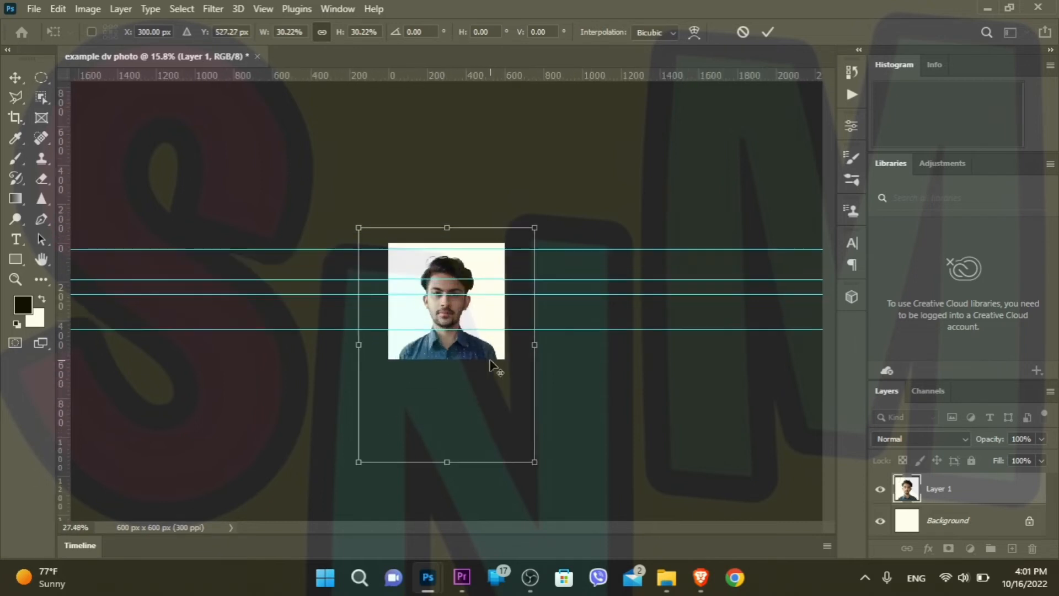
pyautogui.scroll(3, 489, 360)
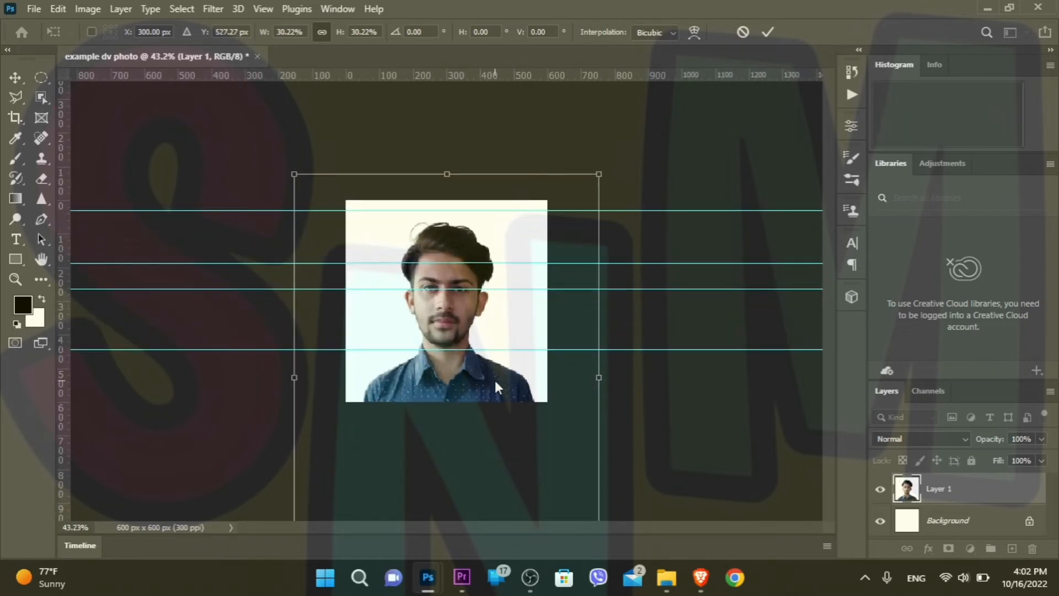
pyautogui.scroll(3, 470, 326)
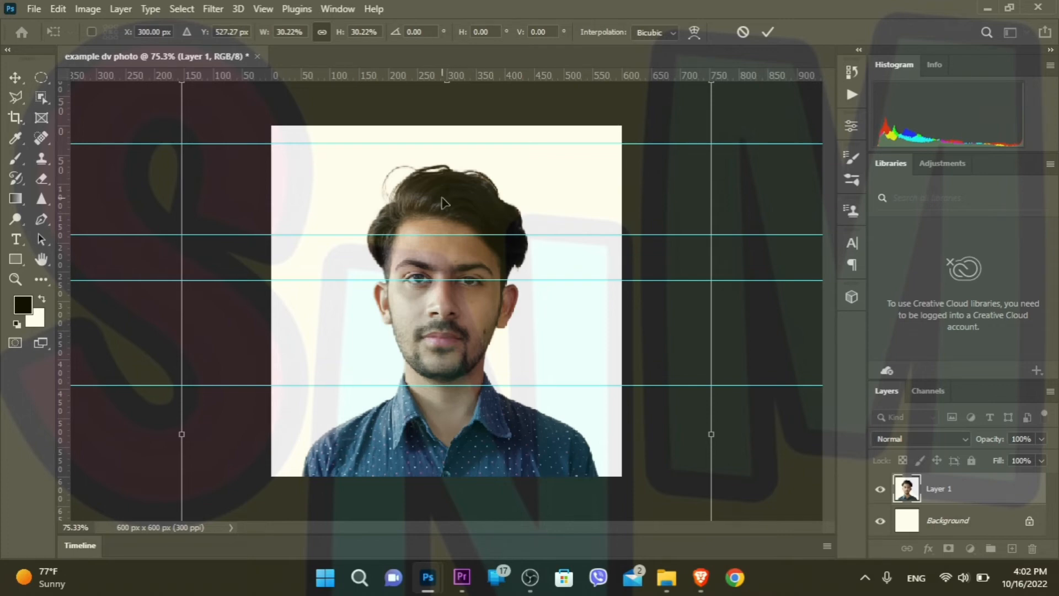
pyautogui.moveTo(448, 199); pyautogui.dragTo(441, 157)
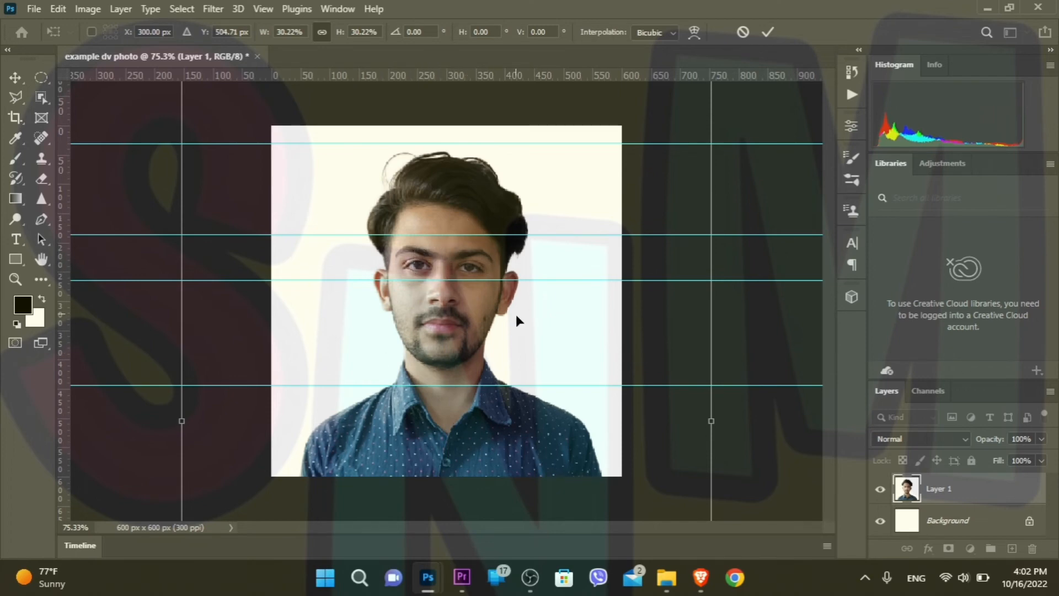
pyautogui.scroll(-3, 516, 319)
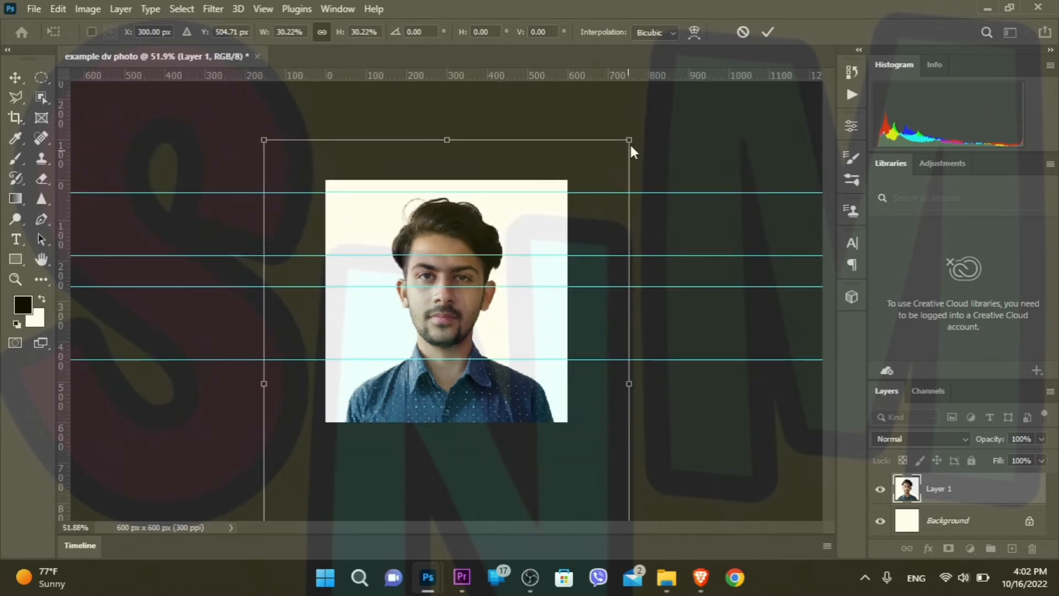
pyautogui.moveTo(629, 140)
pyautogui.mouseDown()
pyautogui.moveTo(637, 131)
pyautogui.moveTo(610, 180)
pyautogui.moveTo(649, 139)
pyautogui.mouseUp()
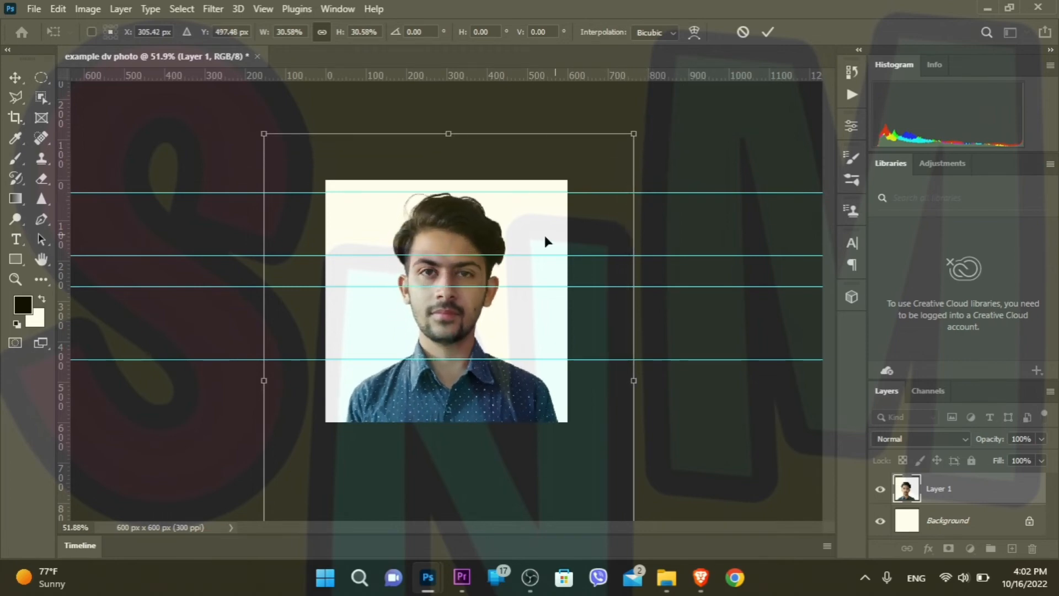
pyautogui.moveTo(528, 216); pyautogui.dragTo(526, 228)
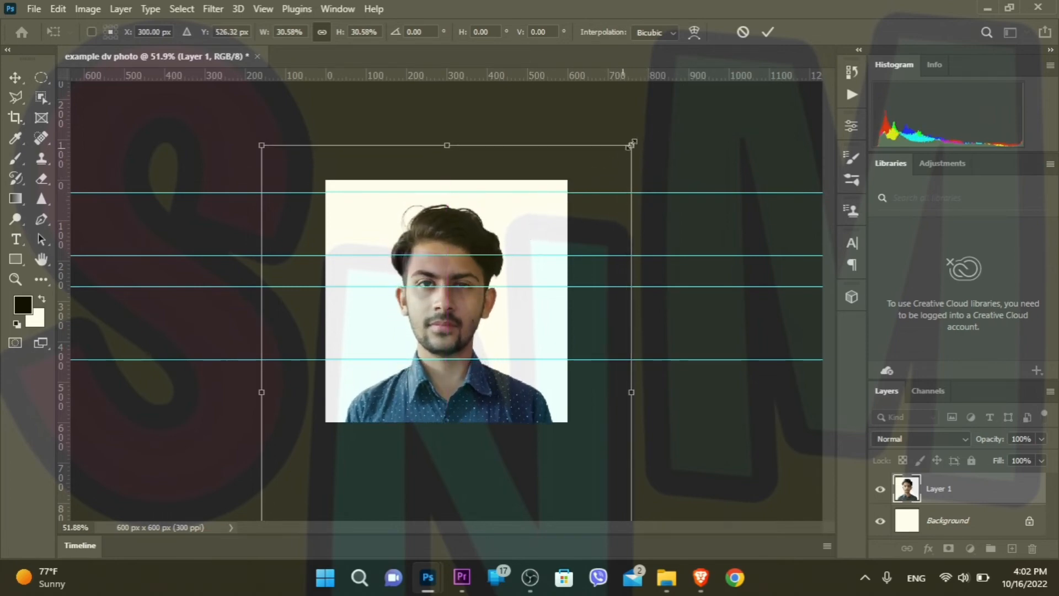
pyautogui.moveTo(633, 146); pyautogui.dragTo(642, 133)
pyautogui.moveTo(530, 197); pyautogui.dragTo(530, 200)
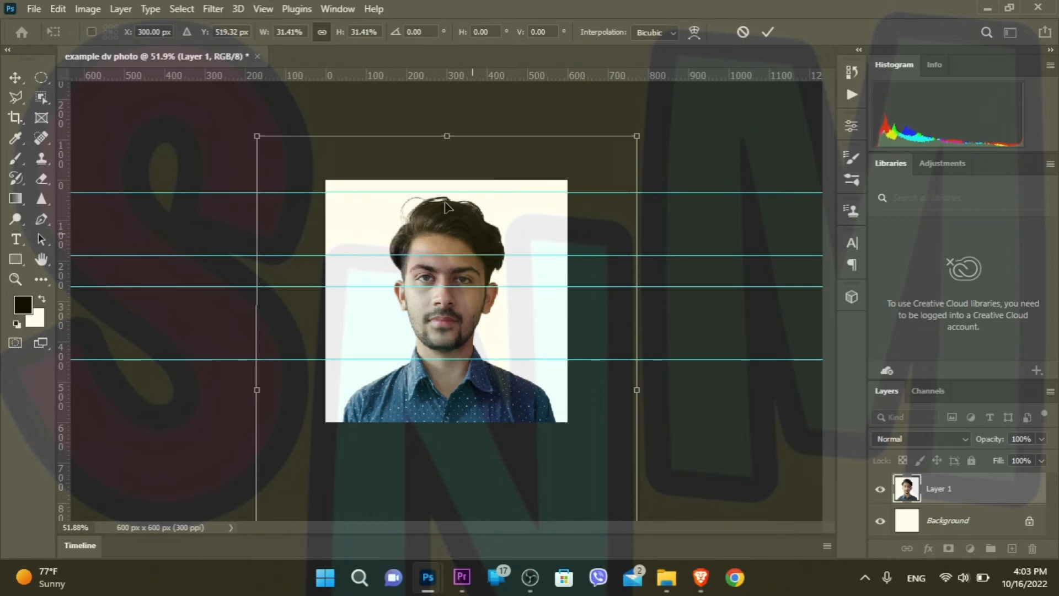
pyautogui.click(270, 7)
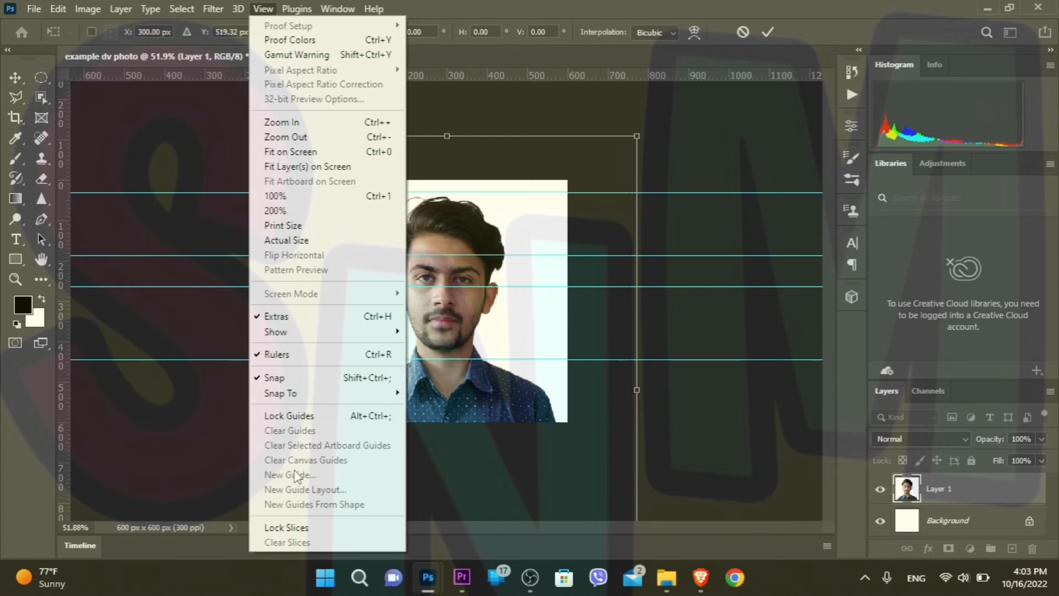
pyautogui.click(195, 435)
pyautogui.press('Return')
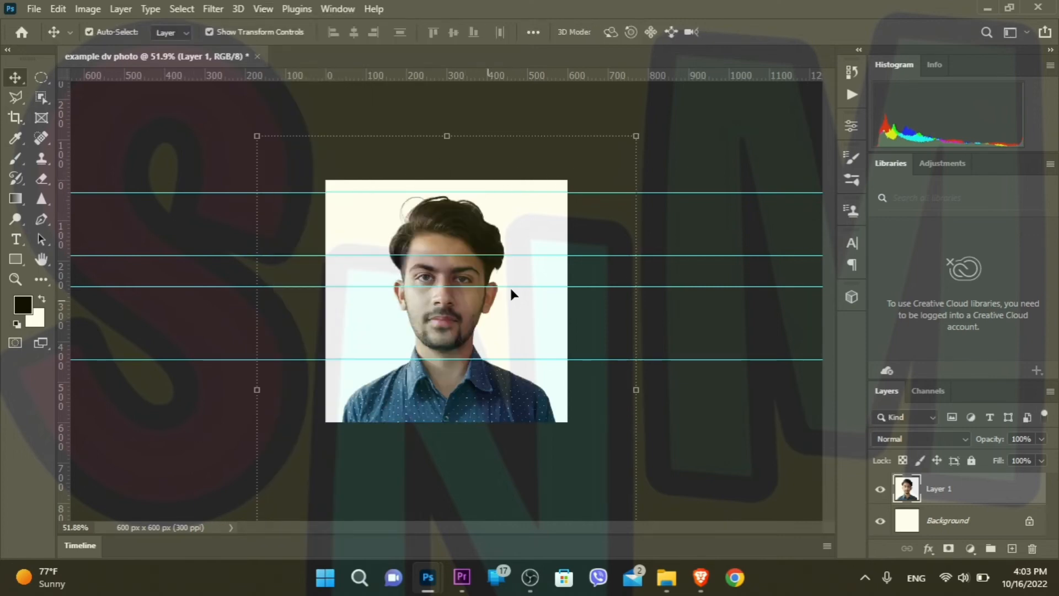
# Add a vertical guide at 300 px through the middle of the canvas
pyautogui.click(264, 9)
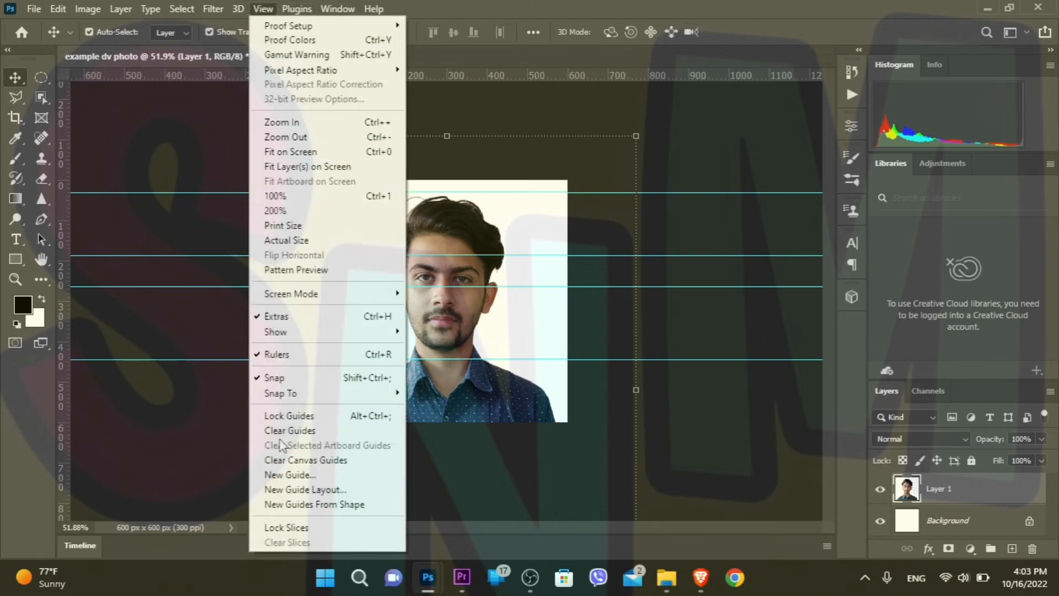
pyautogui.click(288, 475)
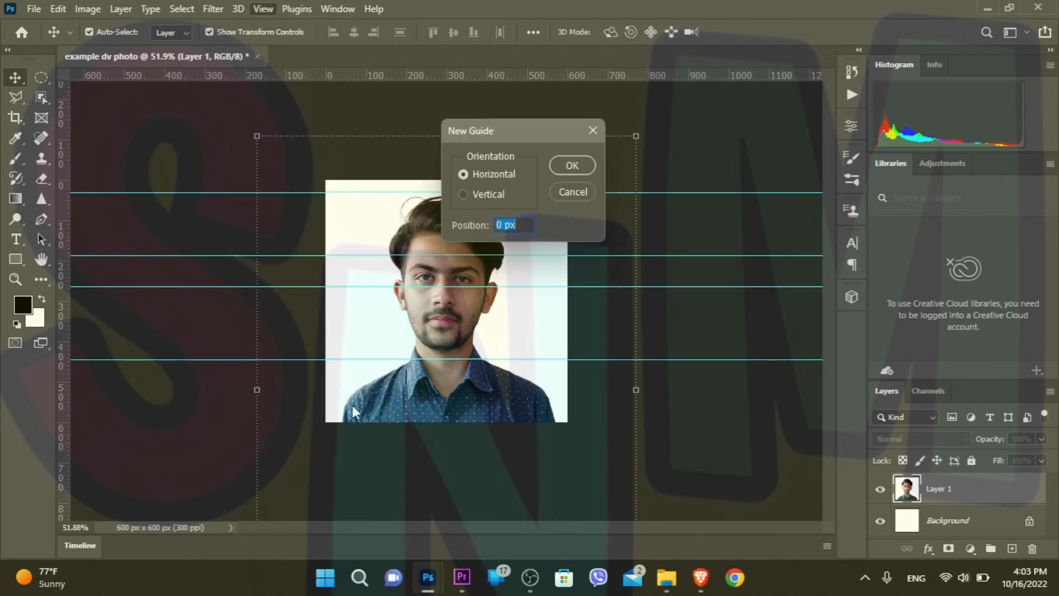
pyautogui.click(483, 192)
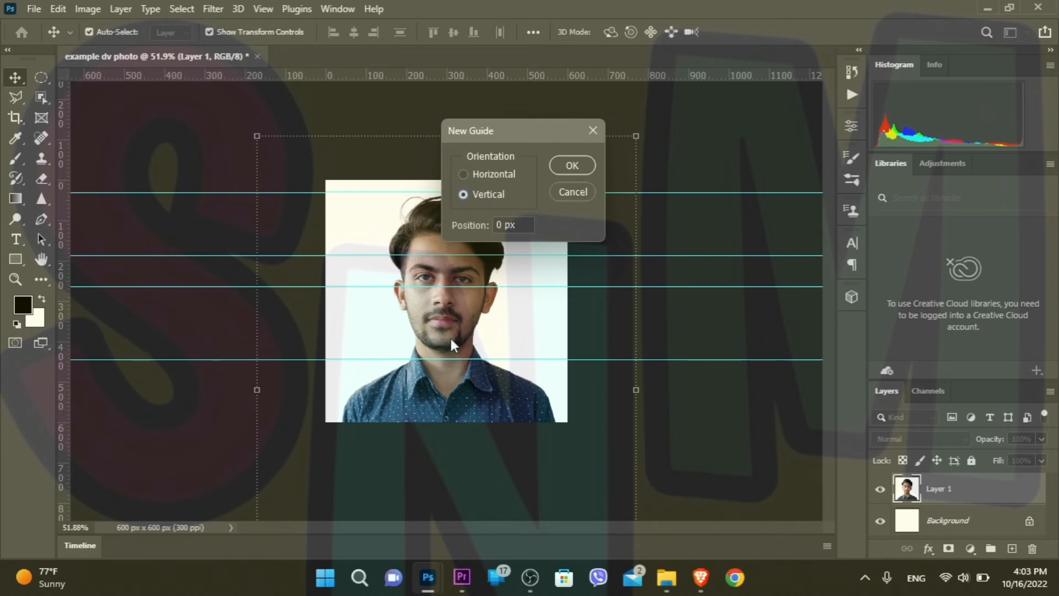
pyautogui.click(498, 224)
pyautogui.click(568, 167)
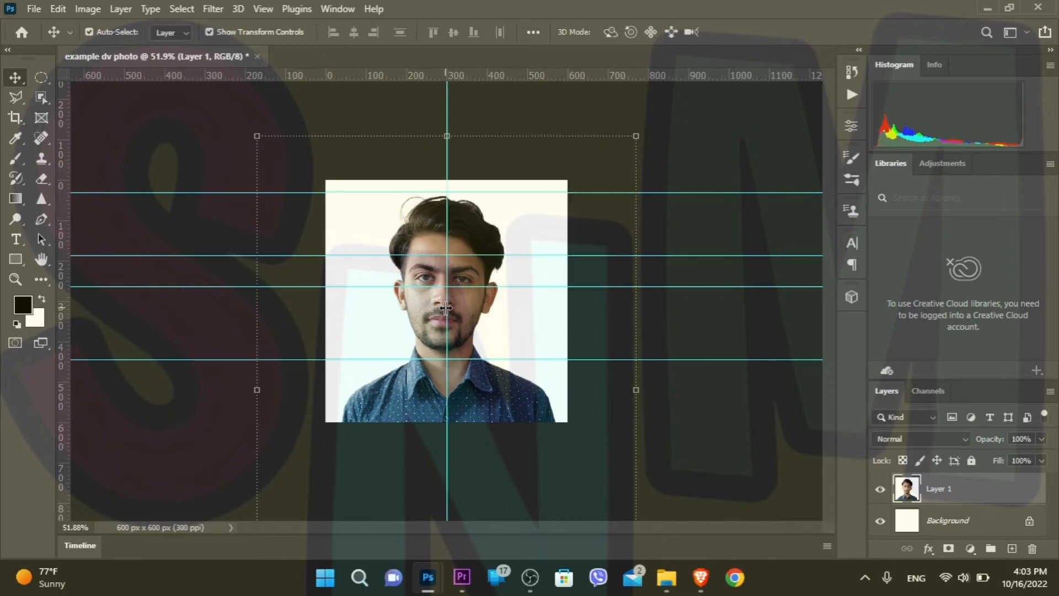
# Shift the portrait slightly to centre the face on the vertical guide, to about X 307 px, Y 515 px
pyautogui.click(467, 308)
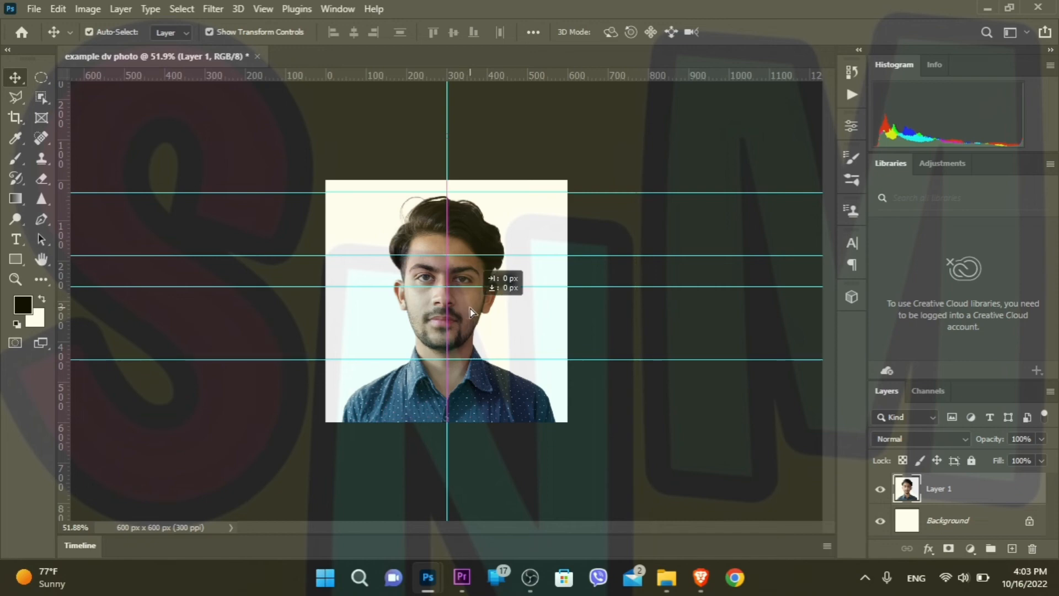
pyautogui.hotkey('ctrl', 't')
pyautogui.scroll(-1, 492, 323)
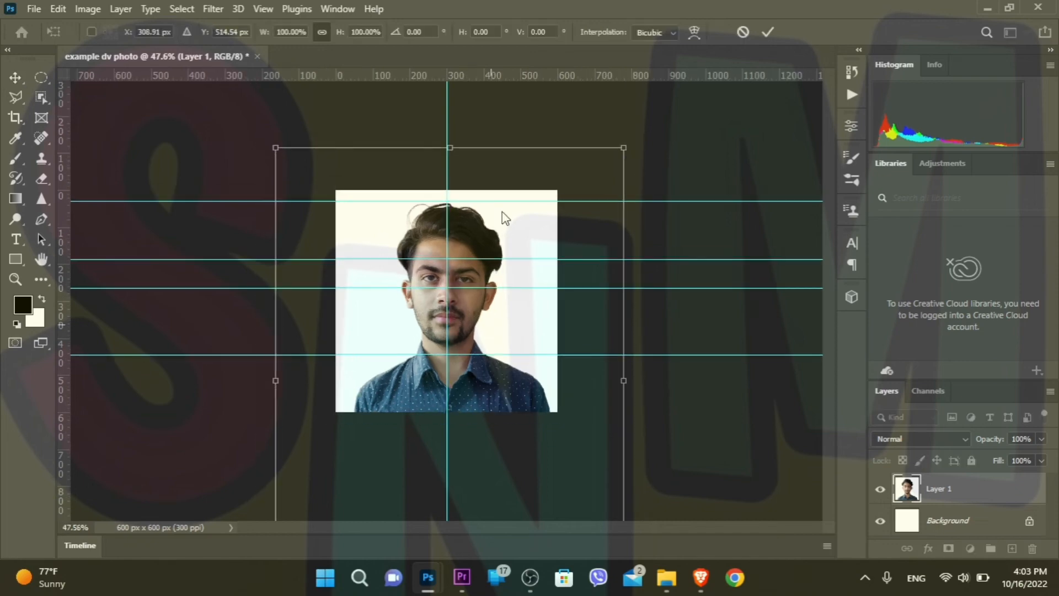
pyautogui.press('Return')
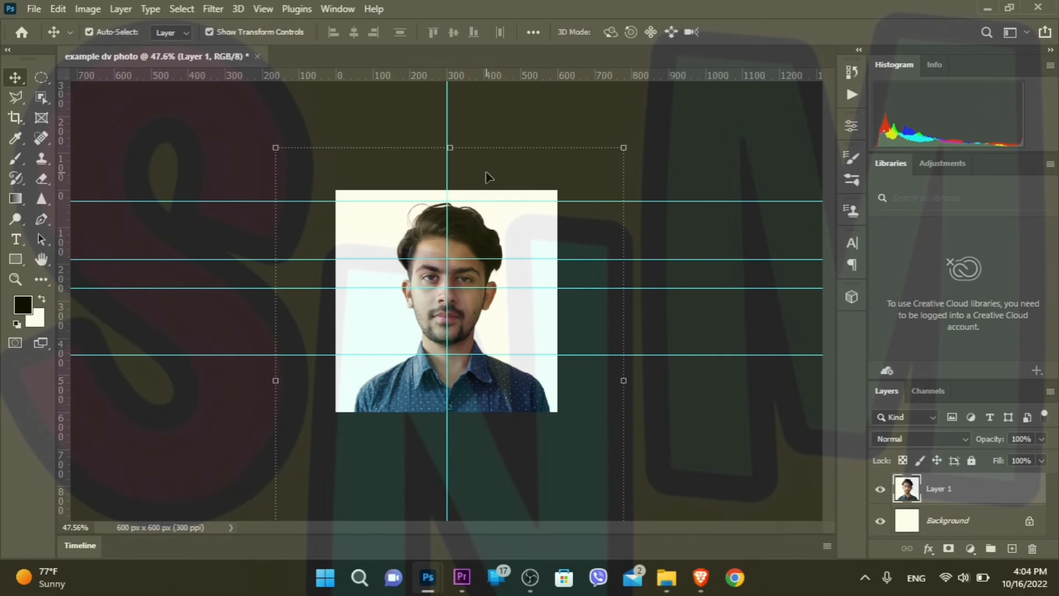
# Save the photo on the computer in New Volume (D:) as a JPEG named example dv photo, at maximum quality 12, Baseline ("Standard")
pyautogui.press('ctrl')
pyautogui.hotkey('ctrl', 'shift', 's')
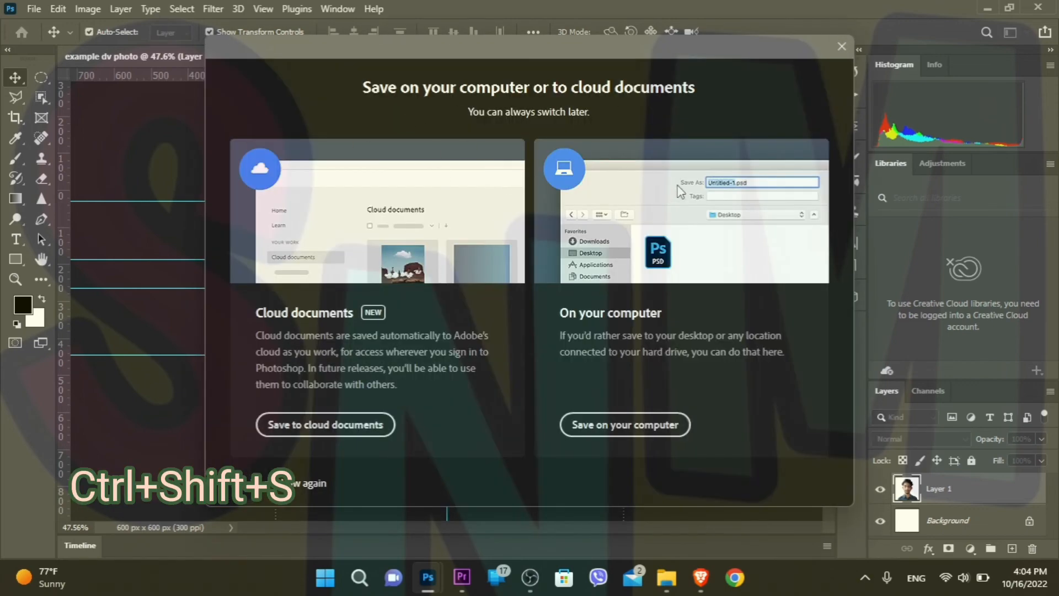
pyautogui.click(584, 425)
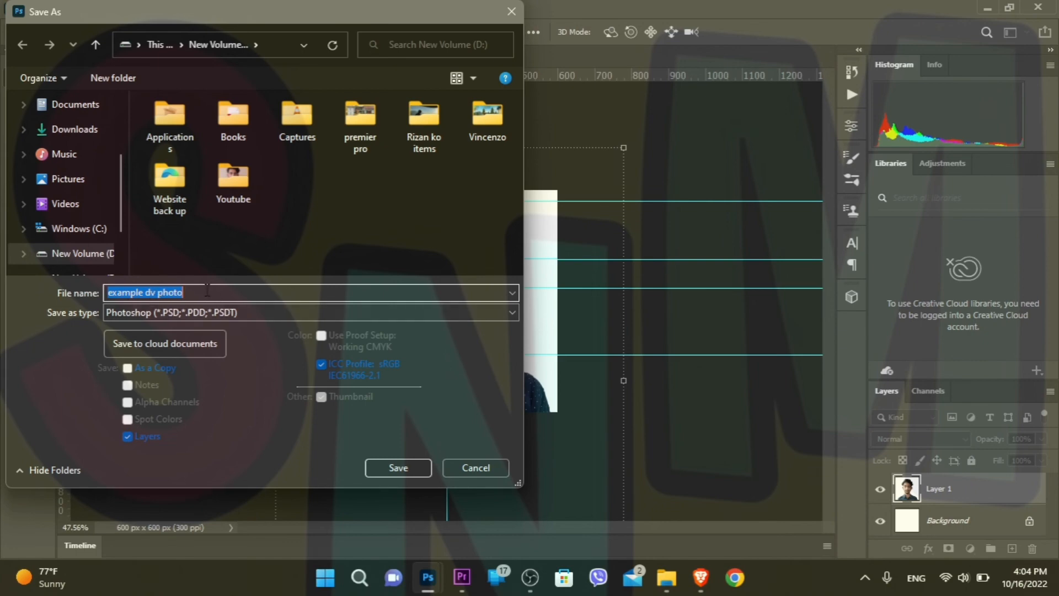
pyautogui.click(148, 312)
pyautogui.click(148, 312)
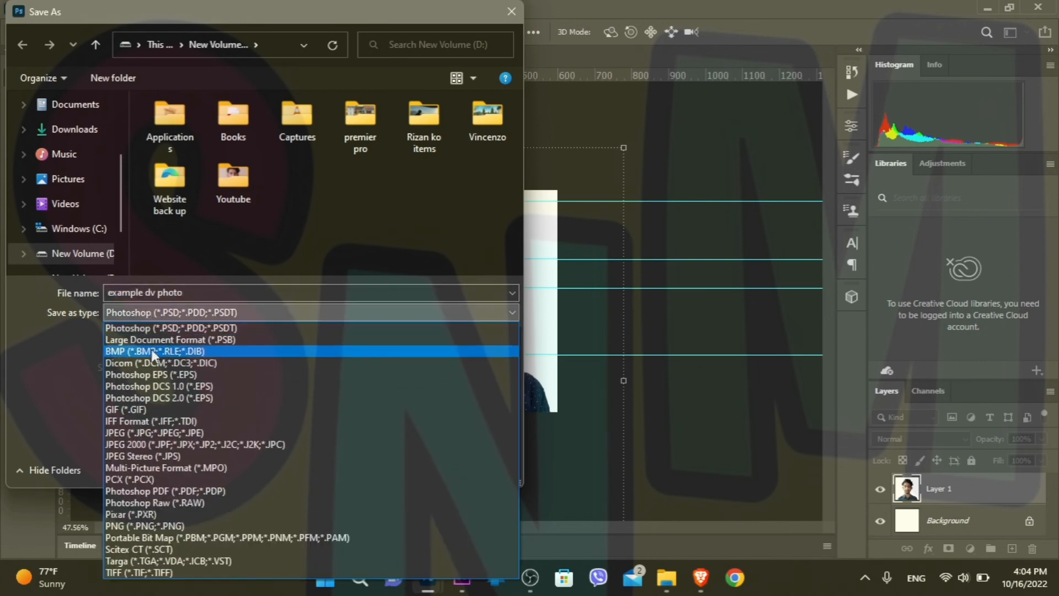
pyautogui.click(167, 433)
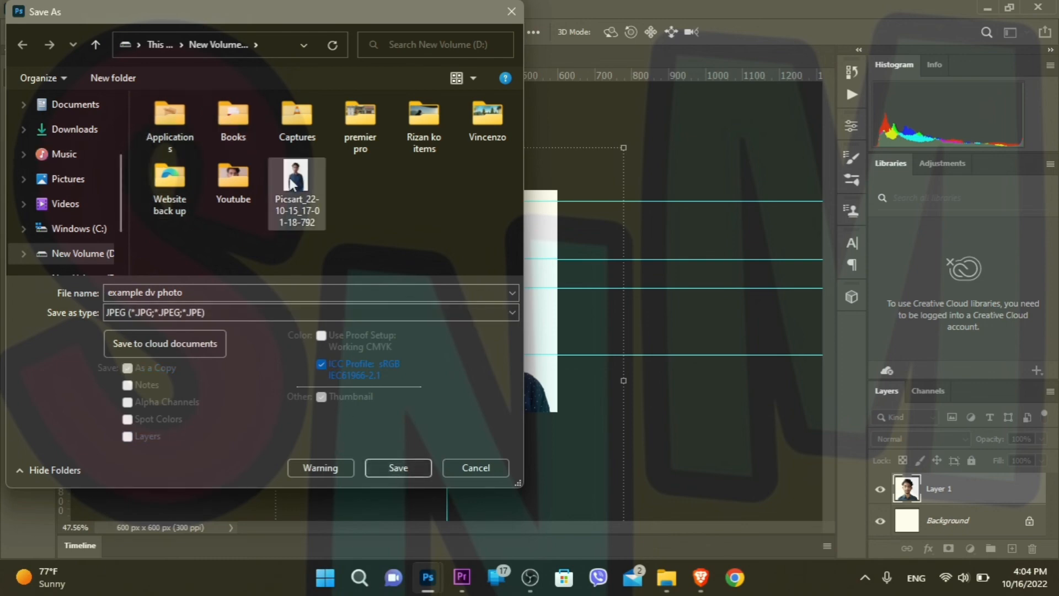
pyautogui.click(385, 468)
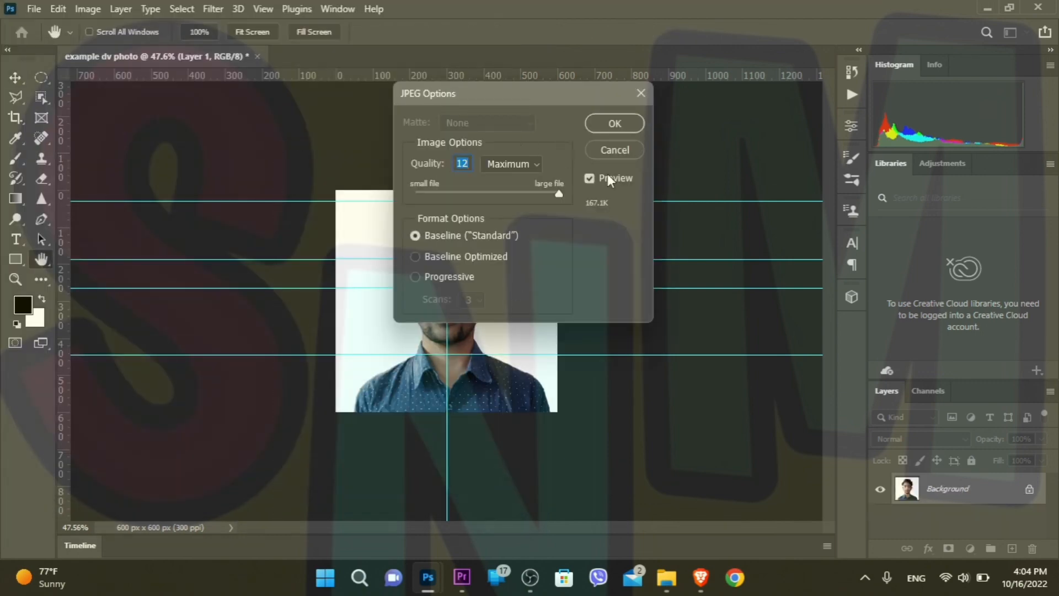
pyautogui.click(614, 121)
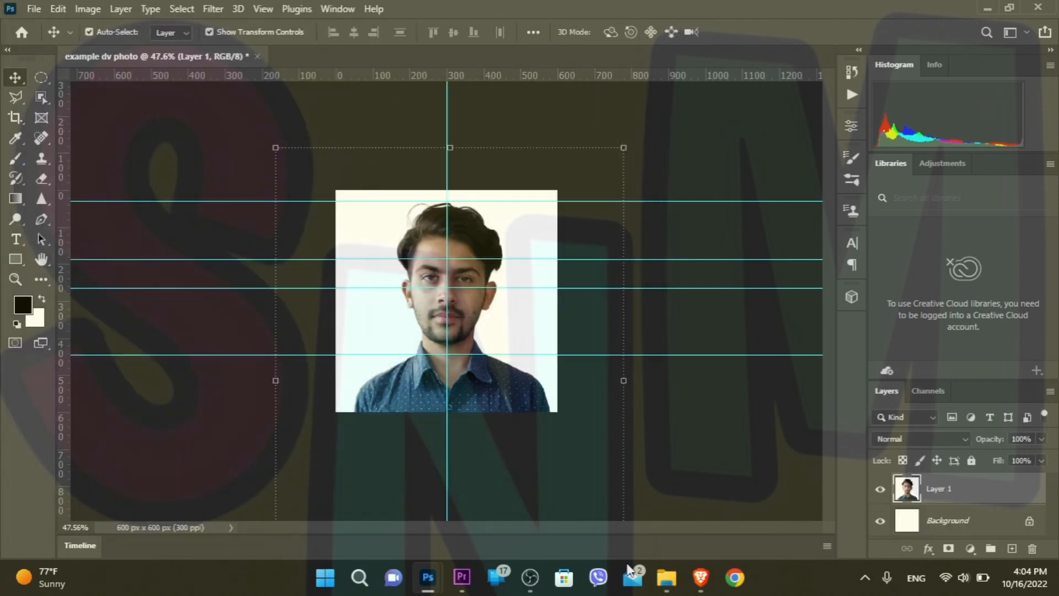
# Switch to File Explorer and open the exported example dv photo JPG from New Volume (D:)
pyautogui.click(666, 579)
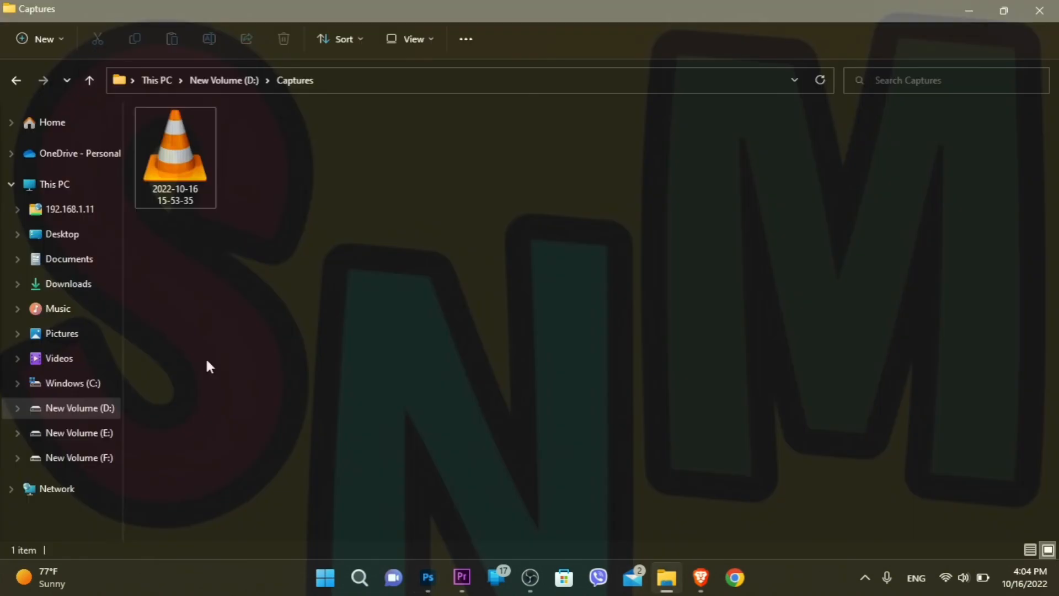
pyautogui.click(93, 407)
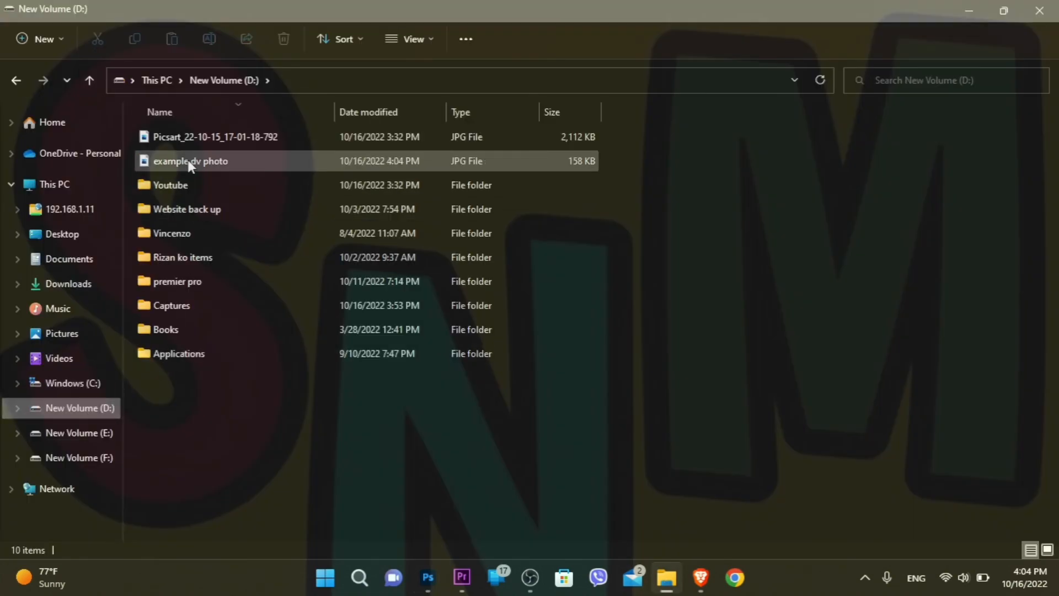
pyautogui.click(189, 164)
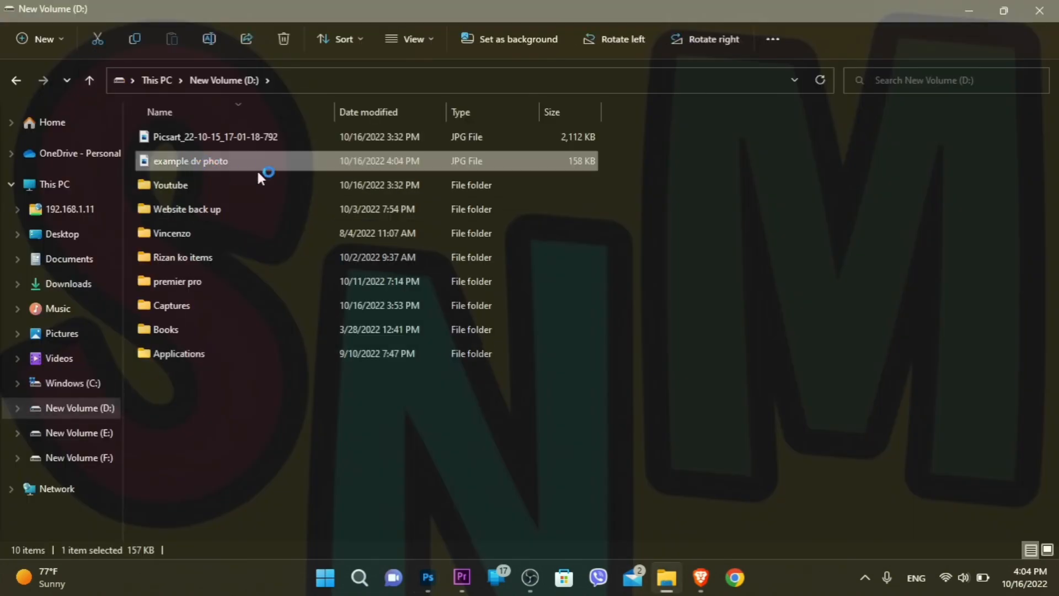